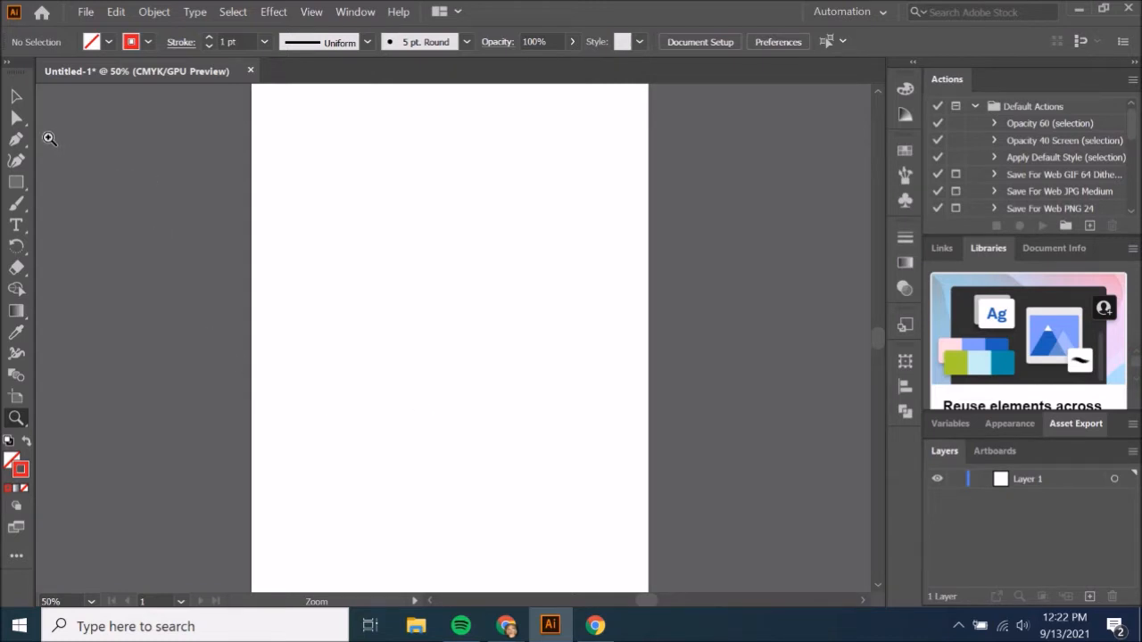
# Draw a closed three-point triangle with straight sides and a red stroke in the upper half of the artboard using the Pen tool.
pyautogui.click(23, 98)
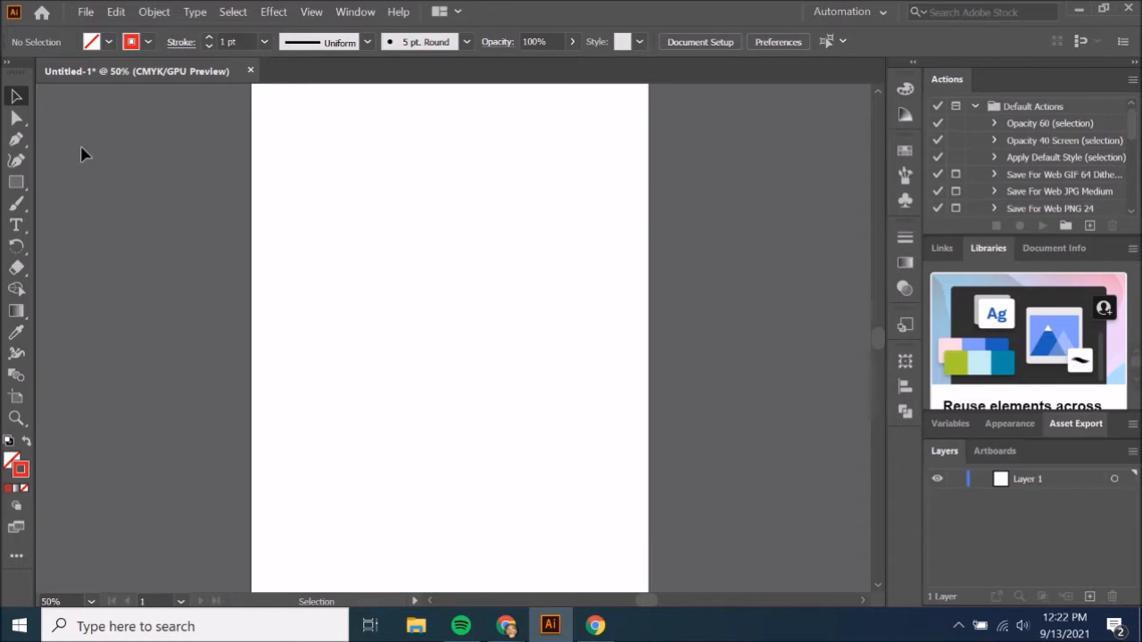
pyautogui.click(16, 142)
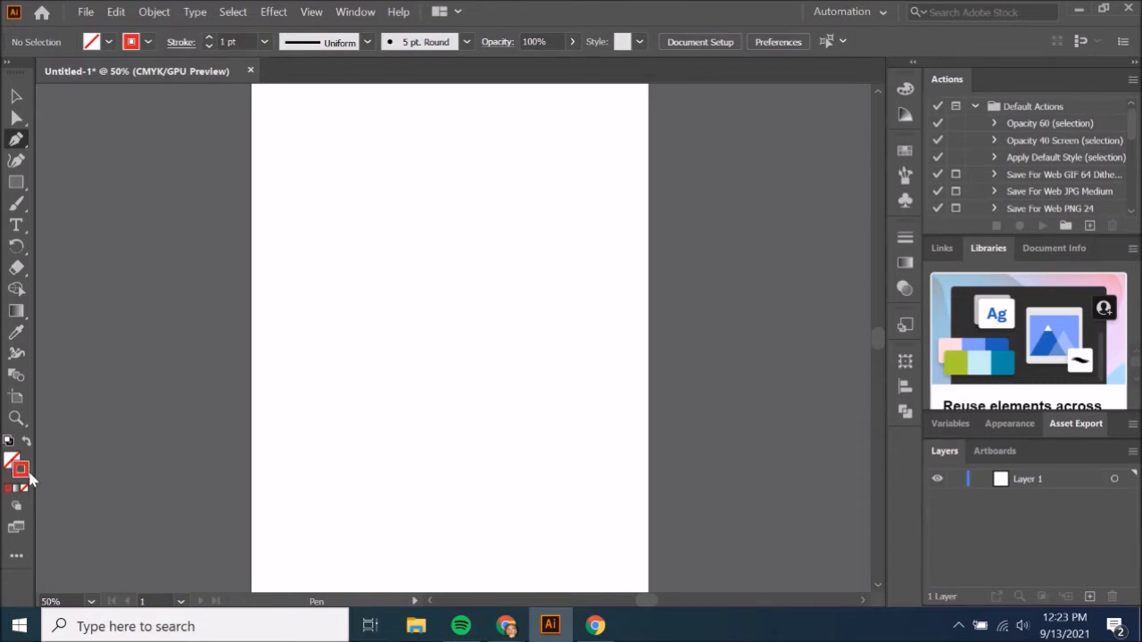
pyautogui.click(21, 470)
pyautogui.click(316, 240)
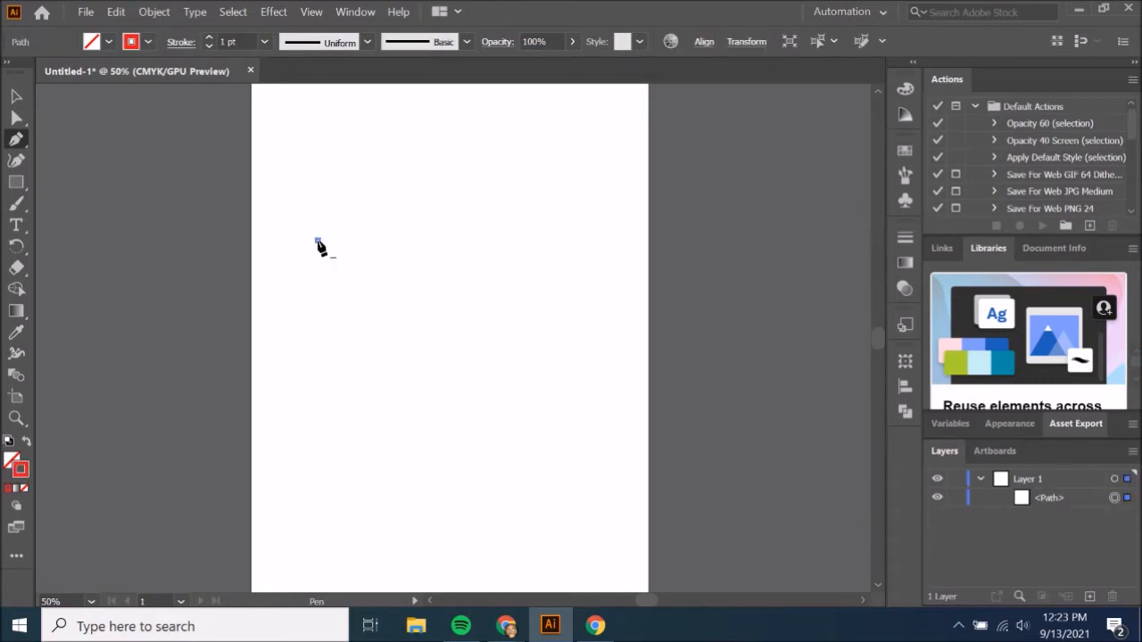
pyautogui.click(609, 223)
pyautogui.click(546, 425)
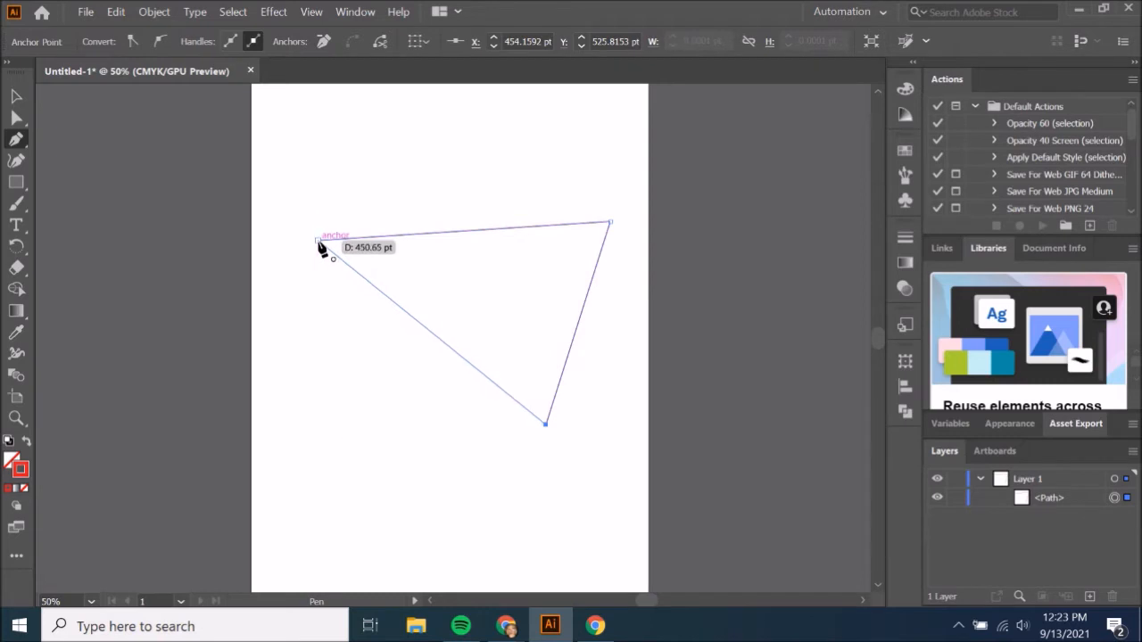
pyautogui.click(319, 243)
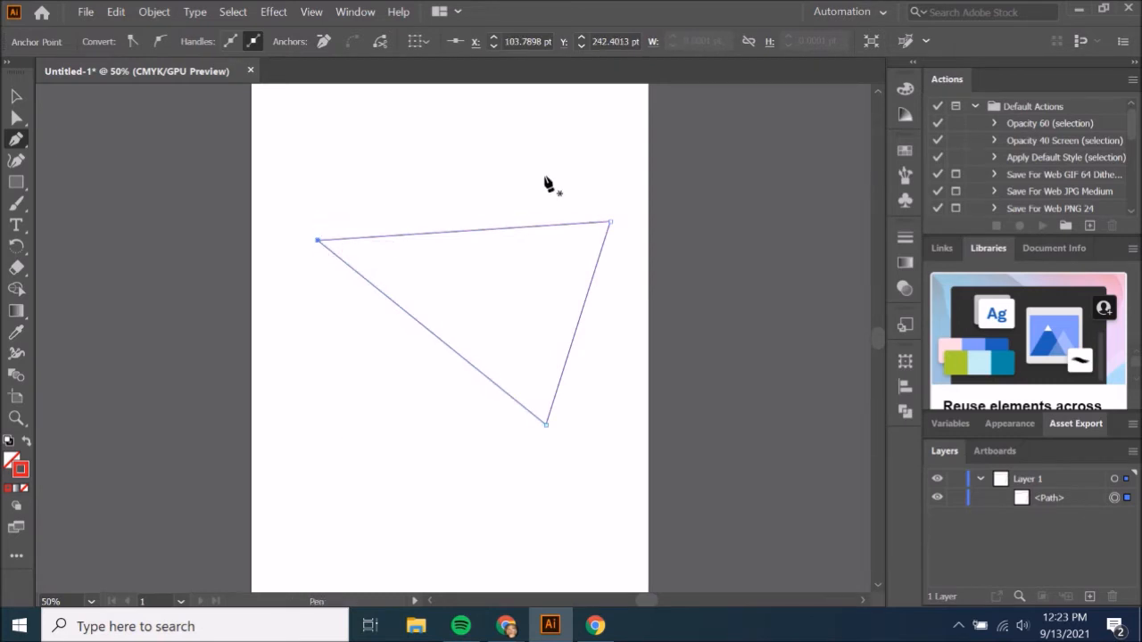
# Set the triangle's fill to green, C 51.76, M 0, Y 100, K 0.
pyautogui.click(9, 462)
pyautogui.click(737, 224)
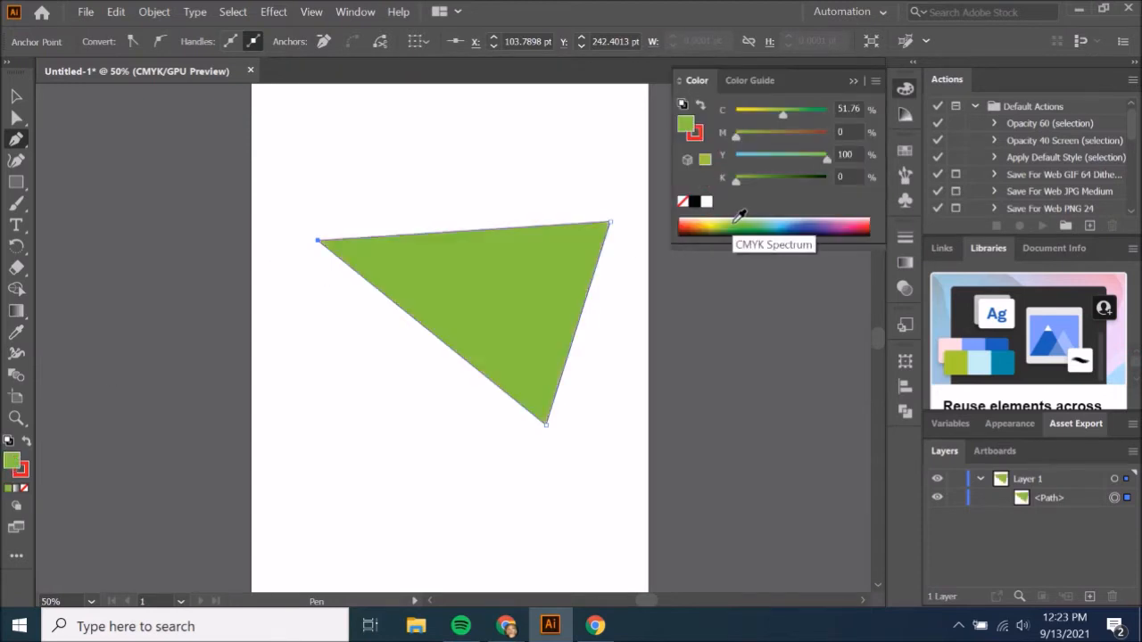
pyautogui.click(853, 80)
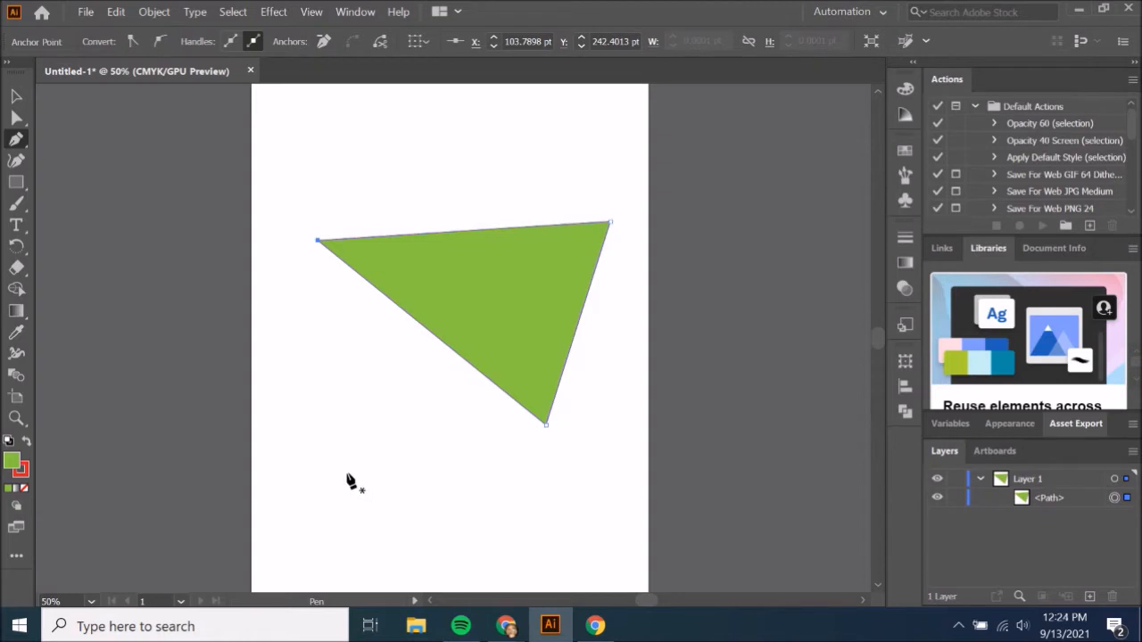
# Draw a closed four-anchor shape with curved sides below the triangle using the Pen tool, pulling handles at its second and fourth anchors.
pyautogui.click(277, 465)
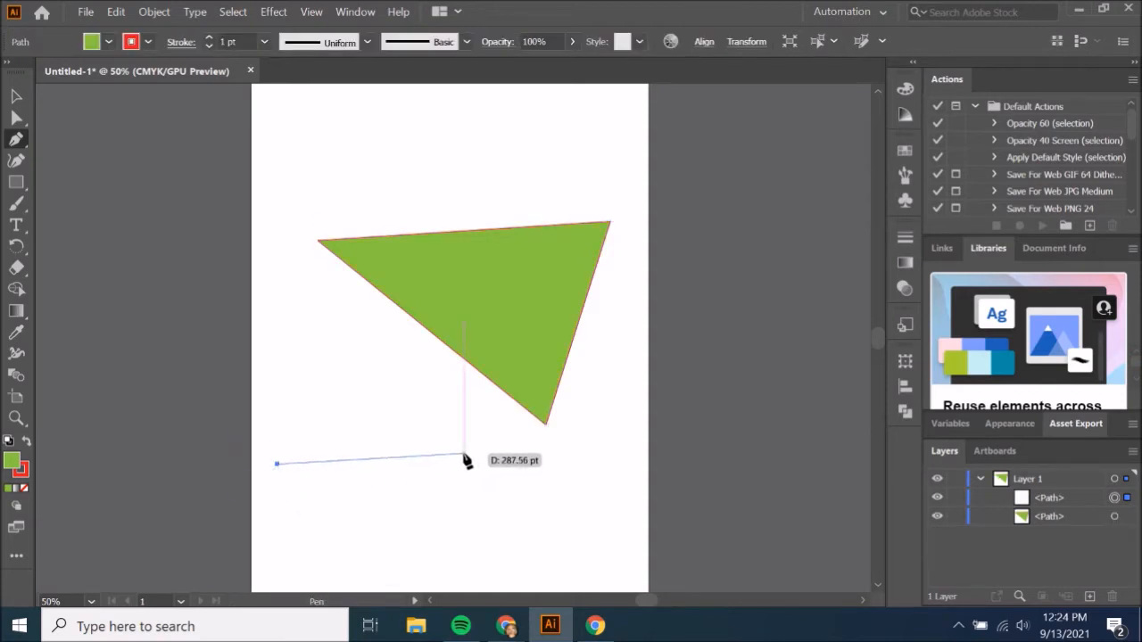
pyautogui.click(496, 437)
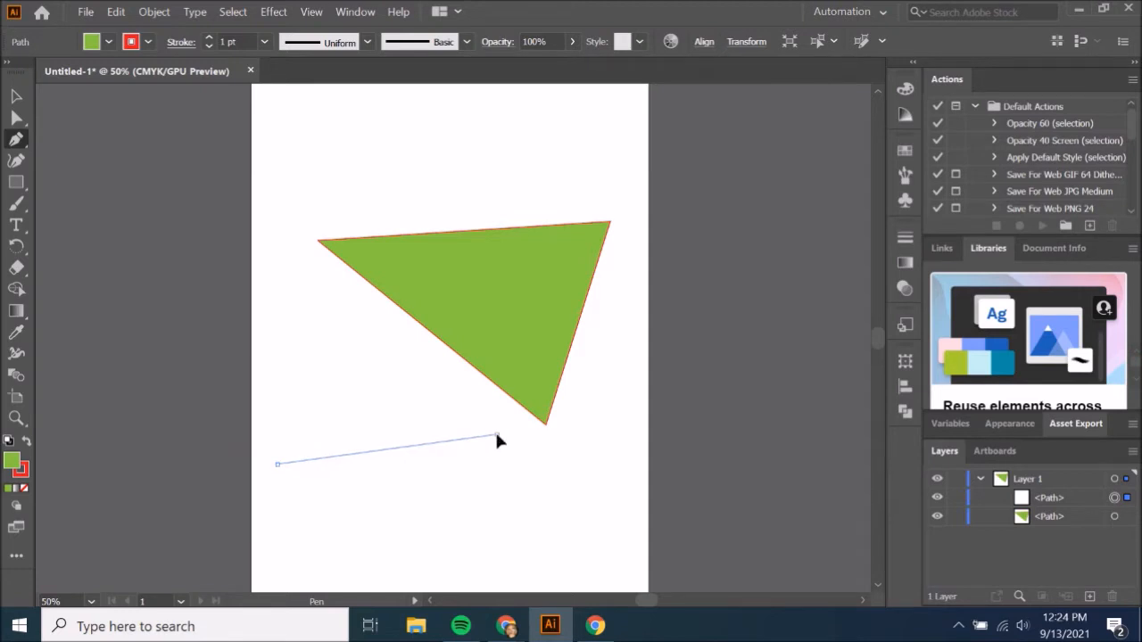
pyautogui.moveTo(497, 437); pyautogui.dragTo(637, 506)
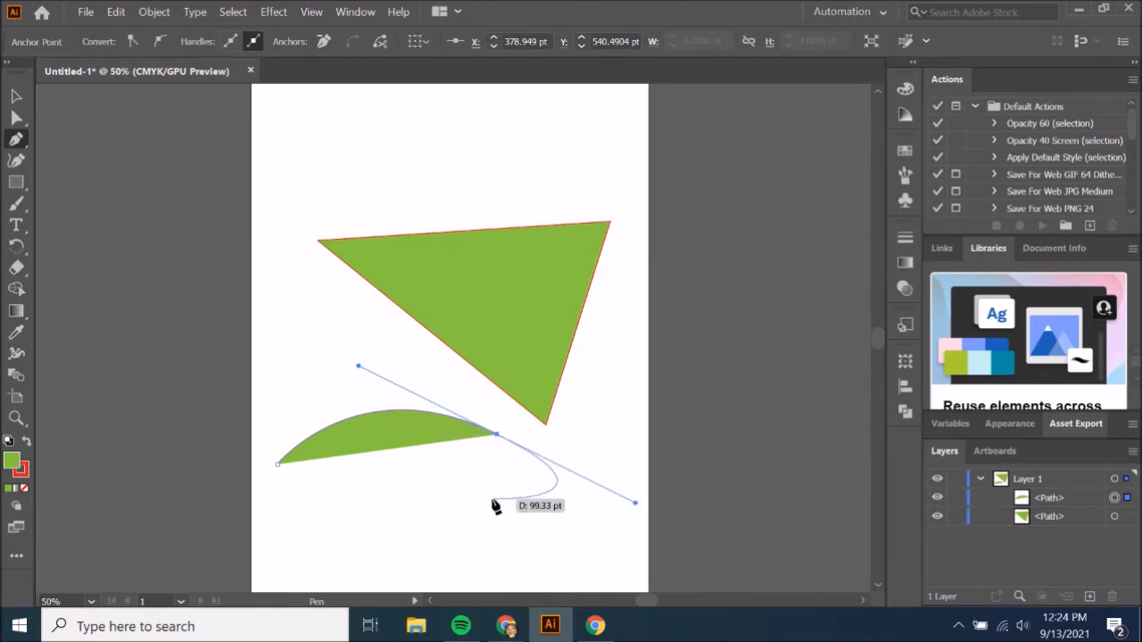
pyautogui.click(425, 555)
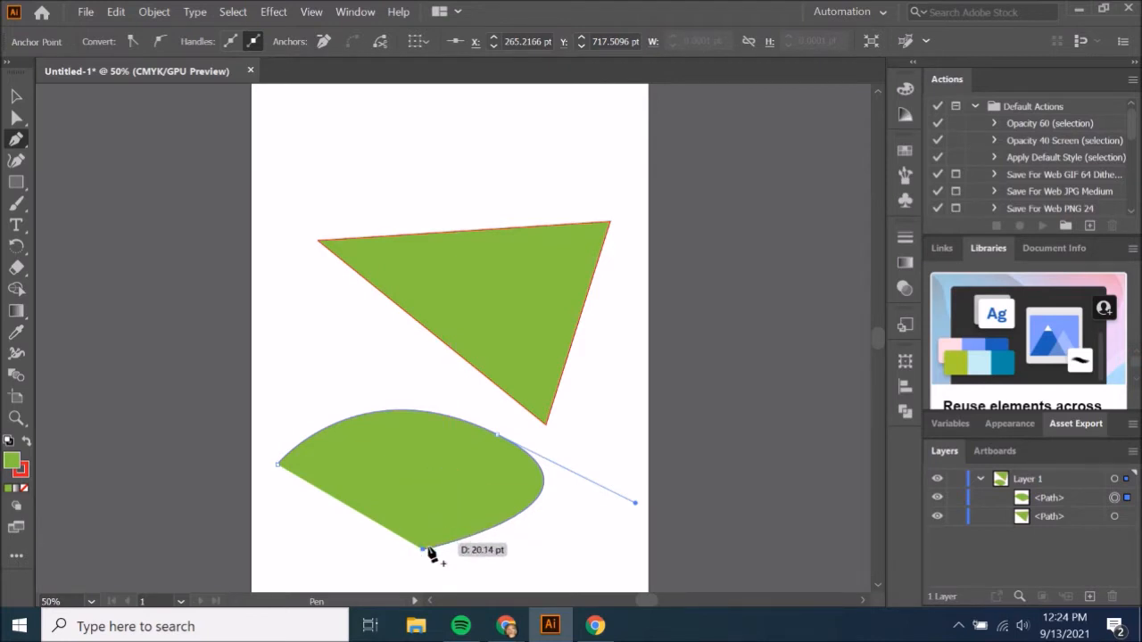
pyautogui.moveTo(439, 474); pyautogui.dragTo(512, 471)
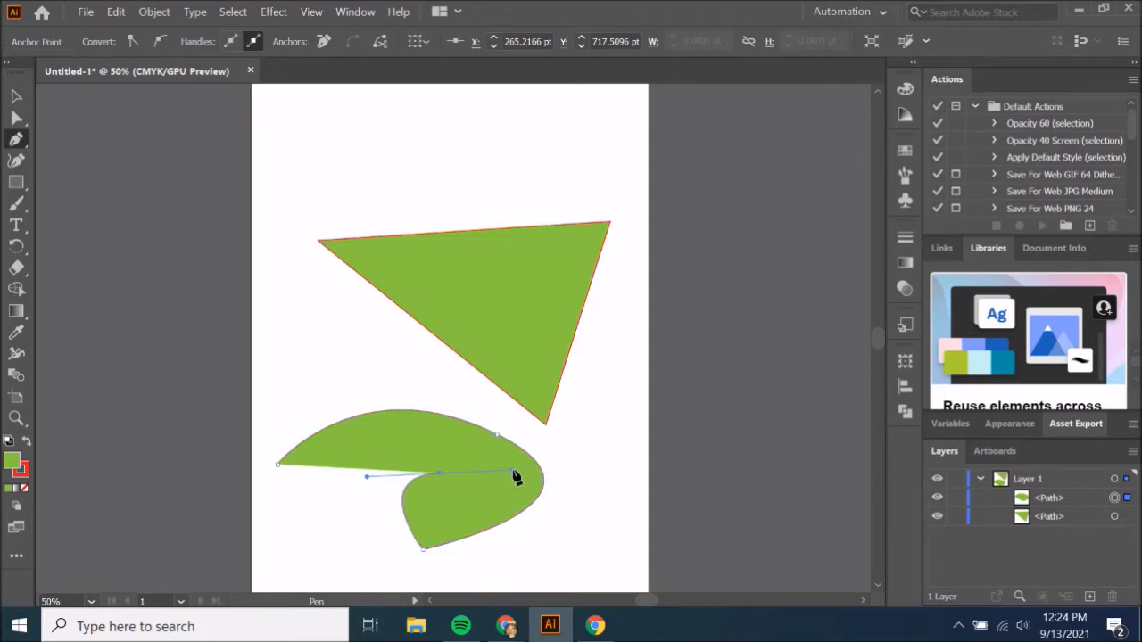
pyautogui.click(278, 464)
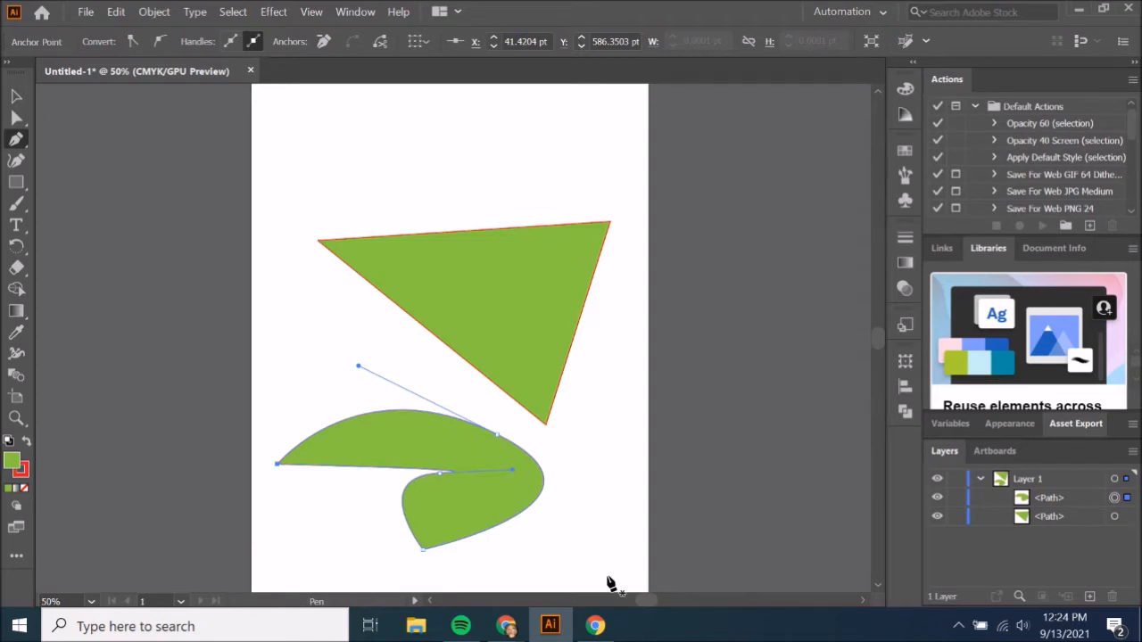
# Reshape the lower curved shape by moving its inner anchor left and its upper anchor to about X 317.5, Y 484.5 pt, bending its right side inward.
pyautogui.click(17, 117)
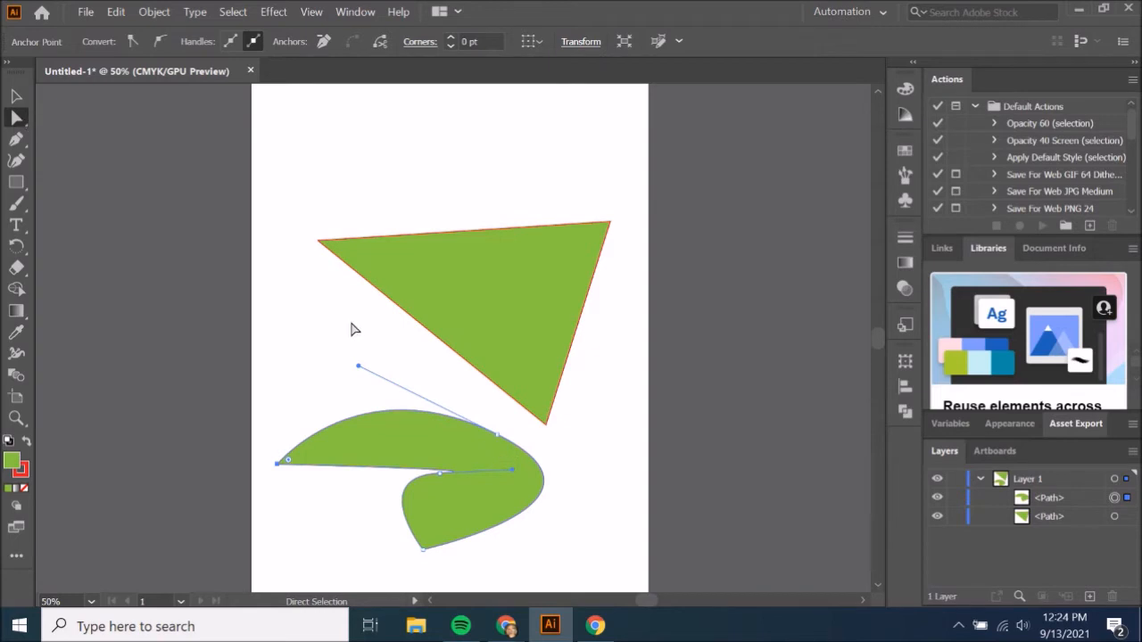
pyautogui.moveTo(358, 366); pyautogui.dragTo(337, 511)
pyautogui.click(497, 437)
pyautogui.moveTo(487, 437); pyautogui.dragTo(457, 395)
pyautogui.click(484, 434)
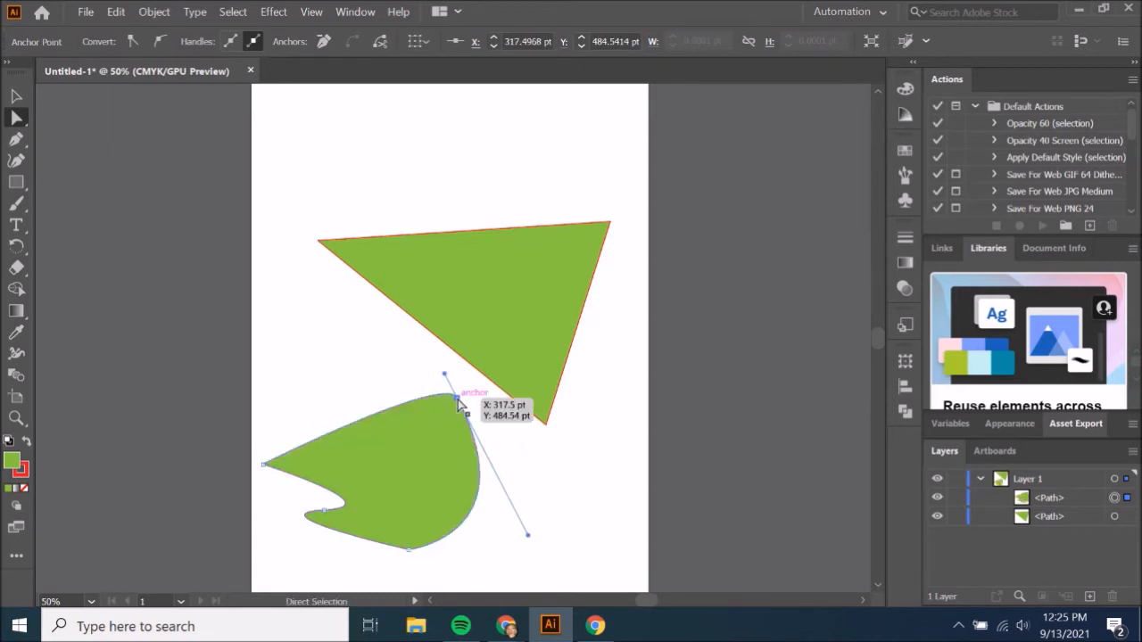
pyautogui.moveTo(530, 536); pyautogui.dragTo(361, 452)
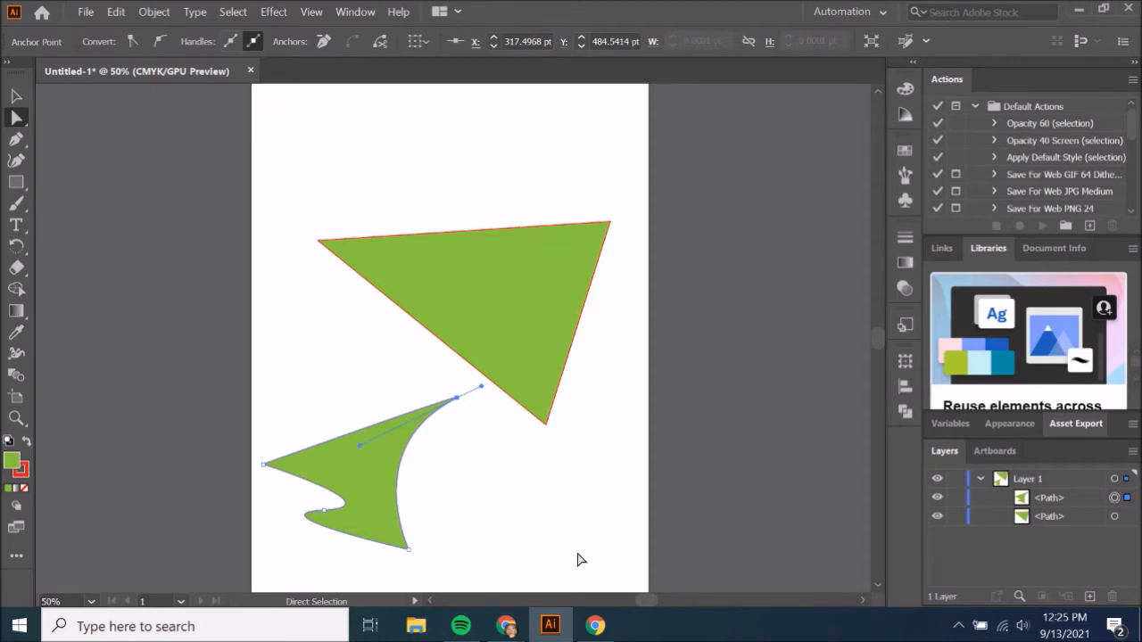
pyautogui.click(481, 503)
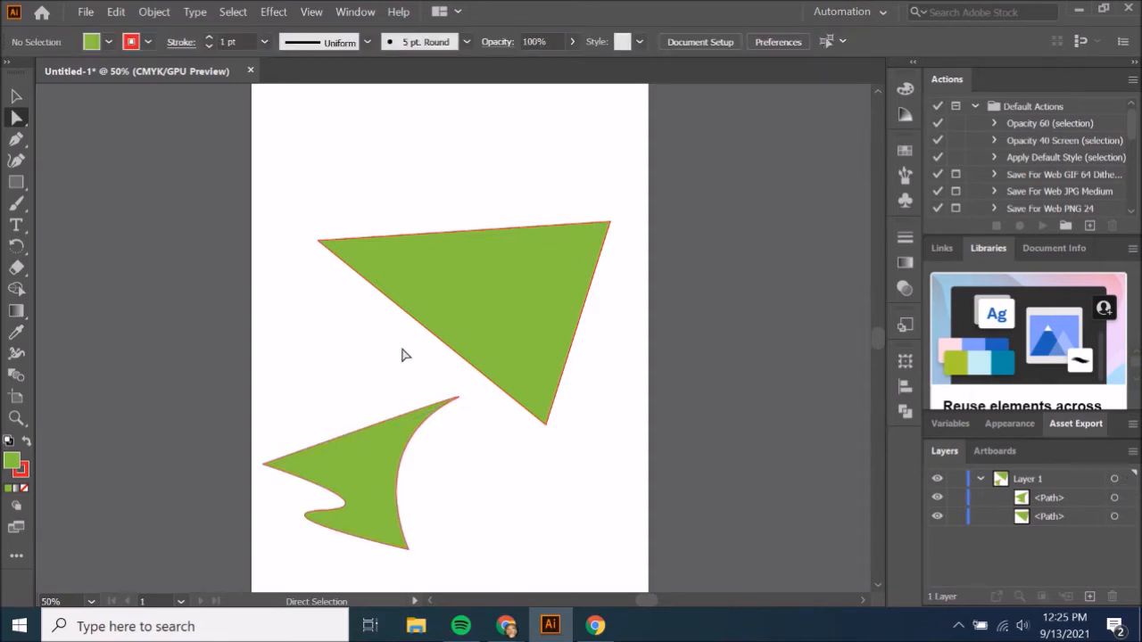
# Draw a closed six-anchor Pen tool shape above the triangle with a wavy inner edge and straight top edges, removing the second anchor's outgoing handle.
pyautogui.click(17, 140)
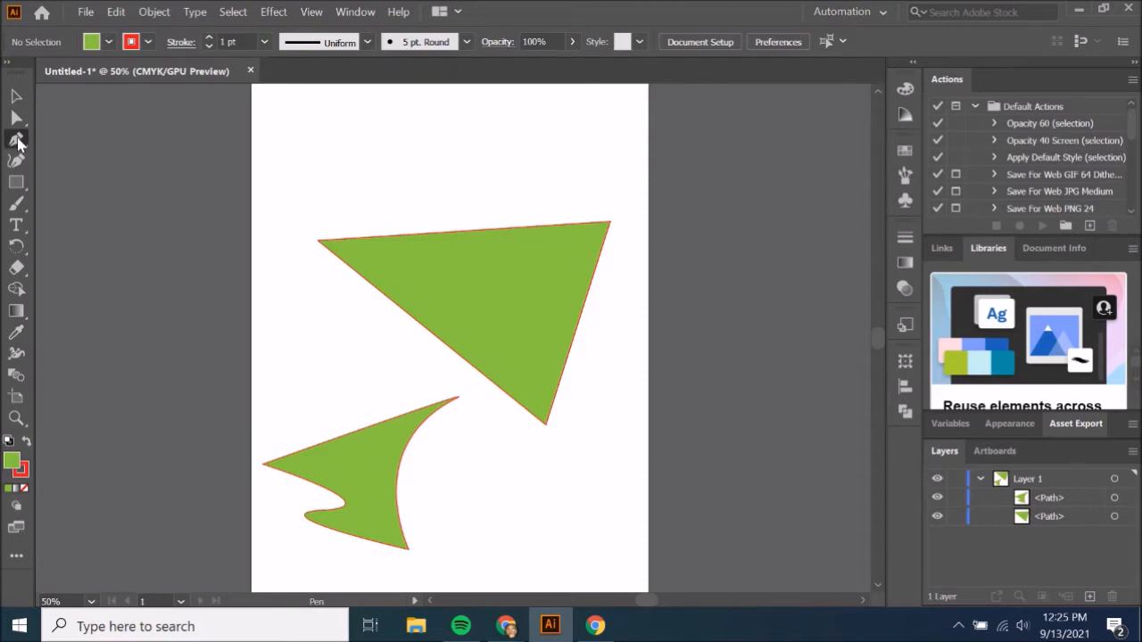
pyautogui.click(330, 182)
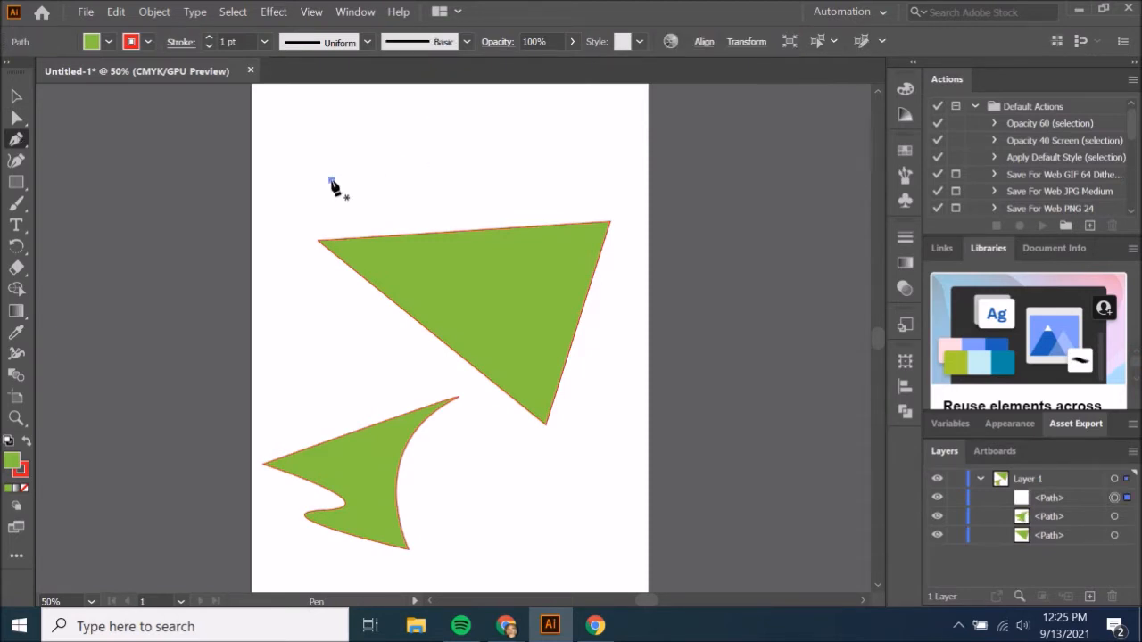
pyautogui.moveTo(428, 152); pyautogui.dragTo(508, 202)
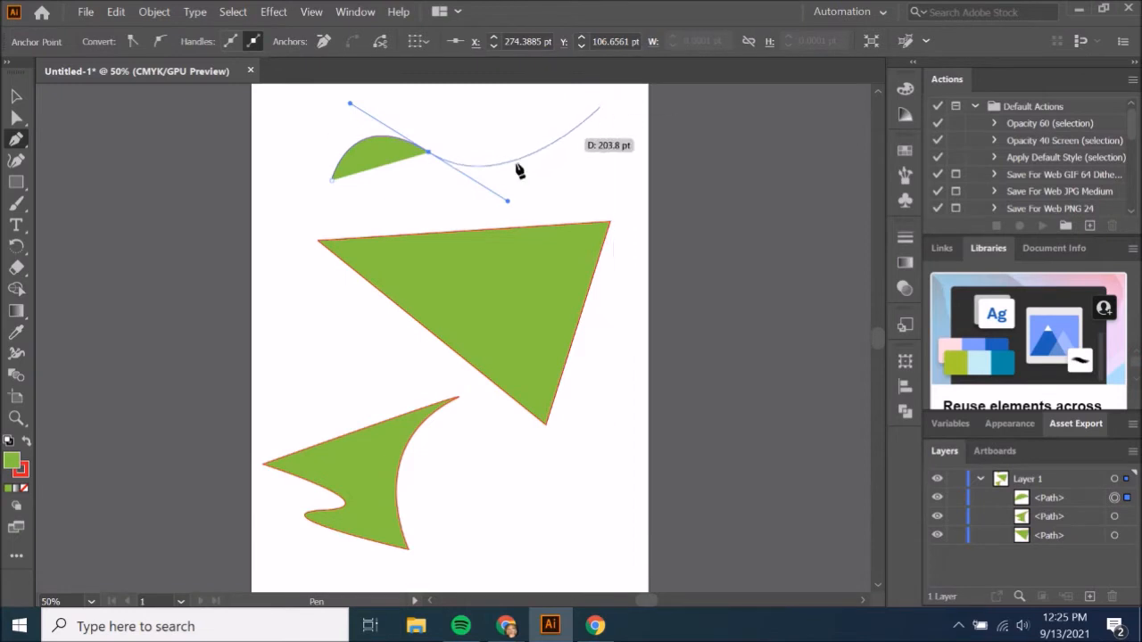
pyautogui.click(429, 154)
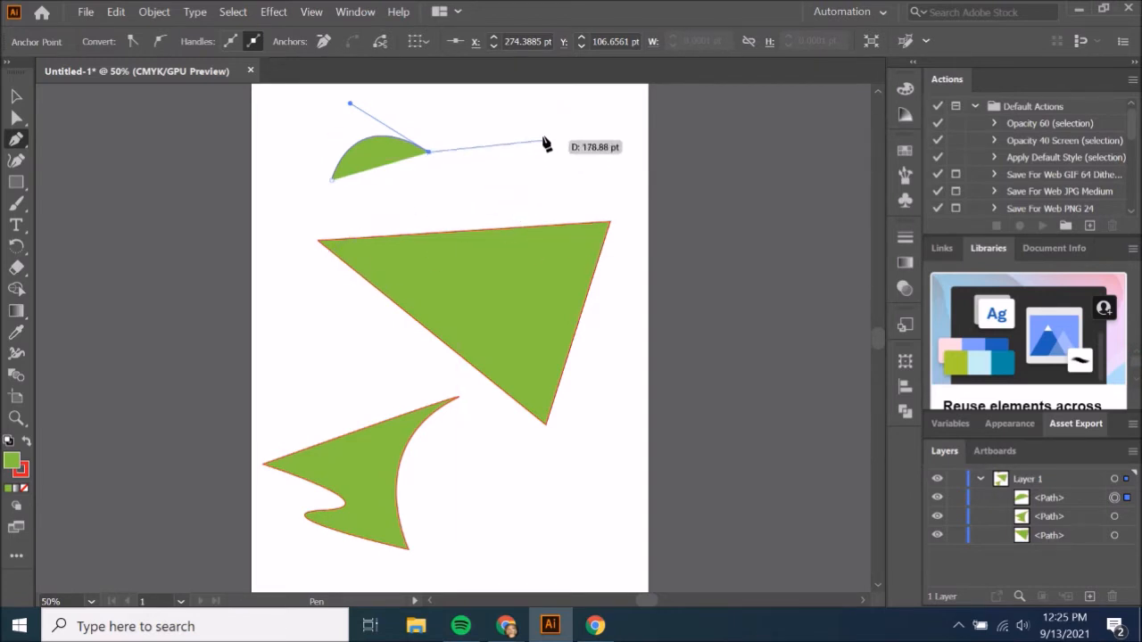
pyautogui.moveTo(530, 132); pyautogui.dragTo(562, 290)
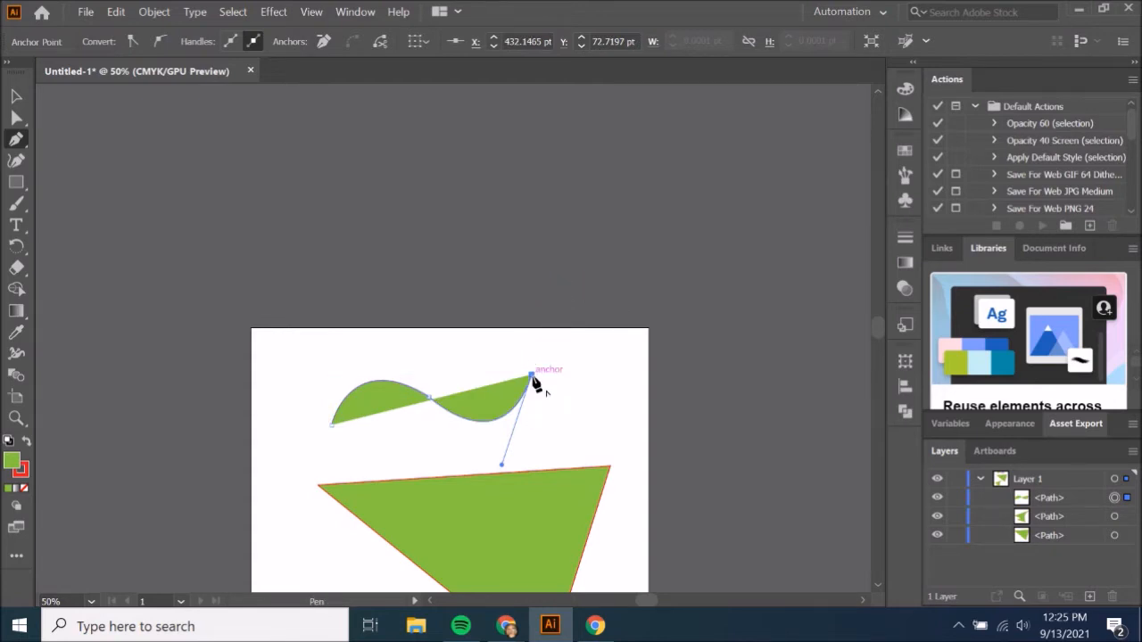
pyautogui.click(397, 342)
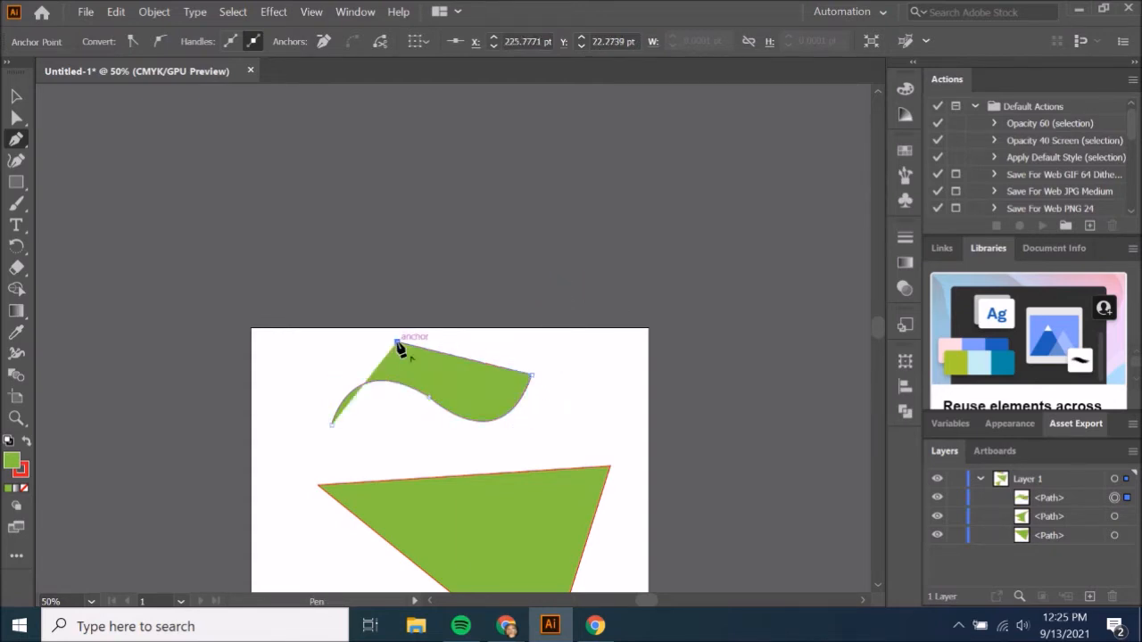
pyautogui.click(275, 357)
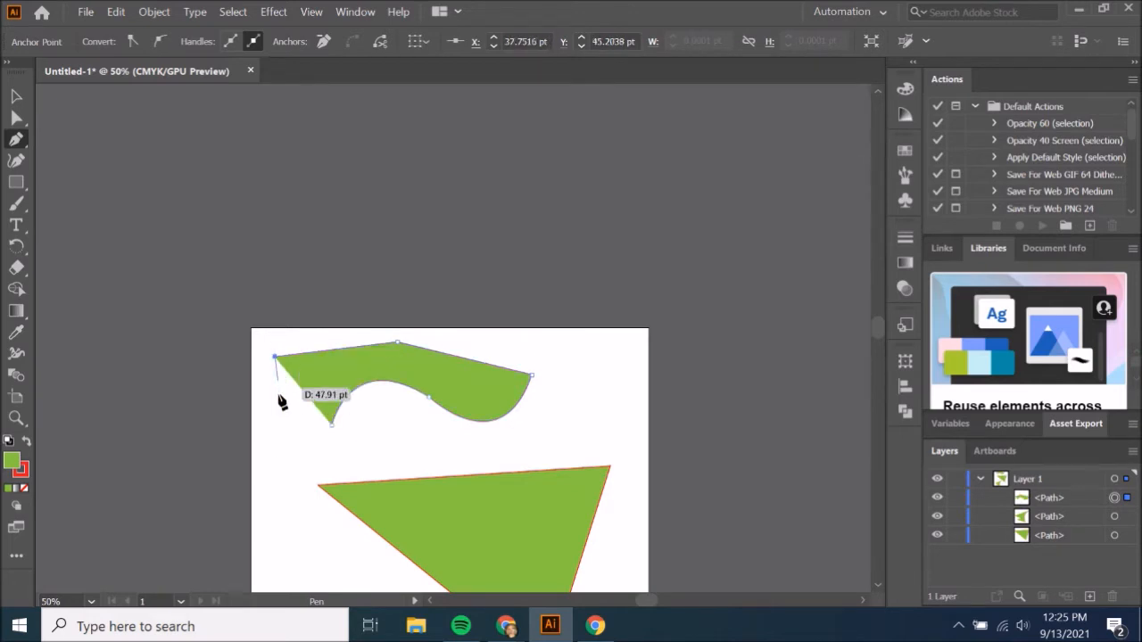
pyautogui.moveTo(295, 487); pyautogui.dragTo(440, 488)
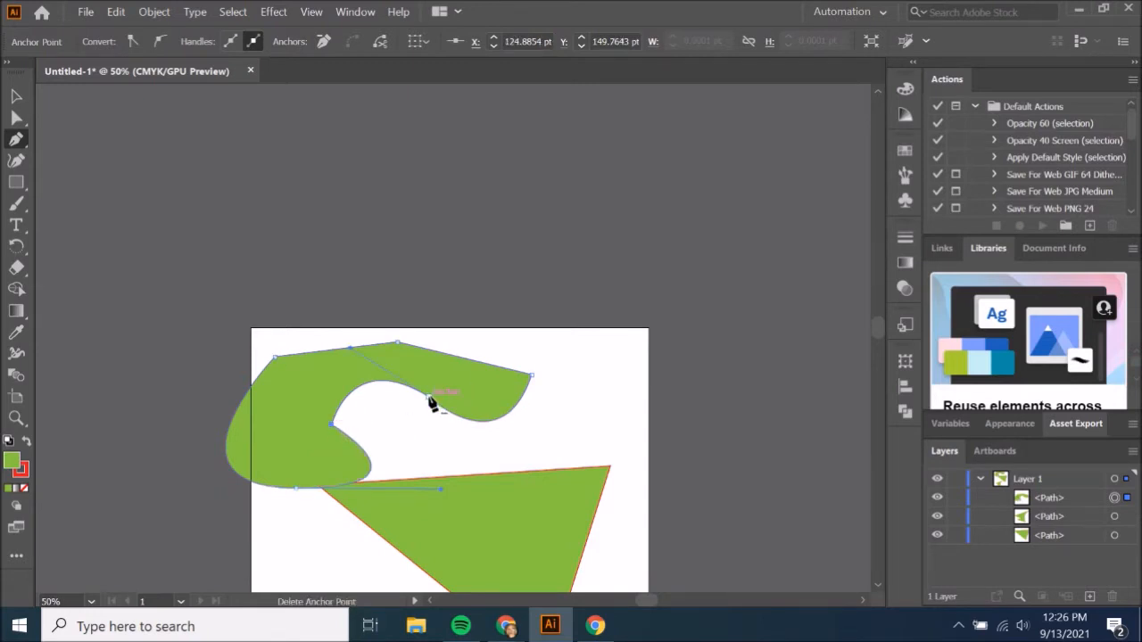
# Delete the wavy shape, the triangle and the lower curved shape from the artboard.
pyautogui.scroll(4, 432, 403)
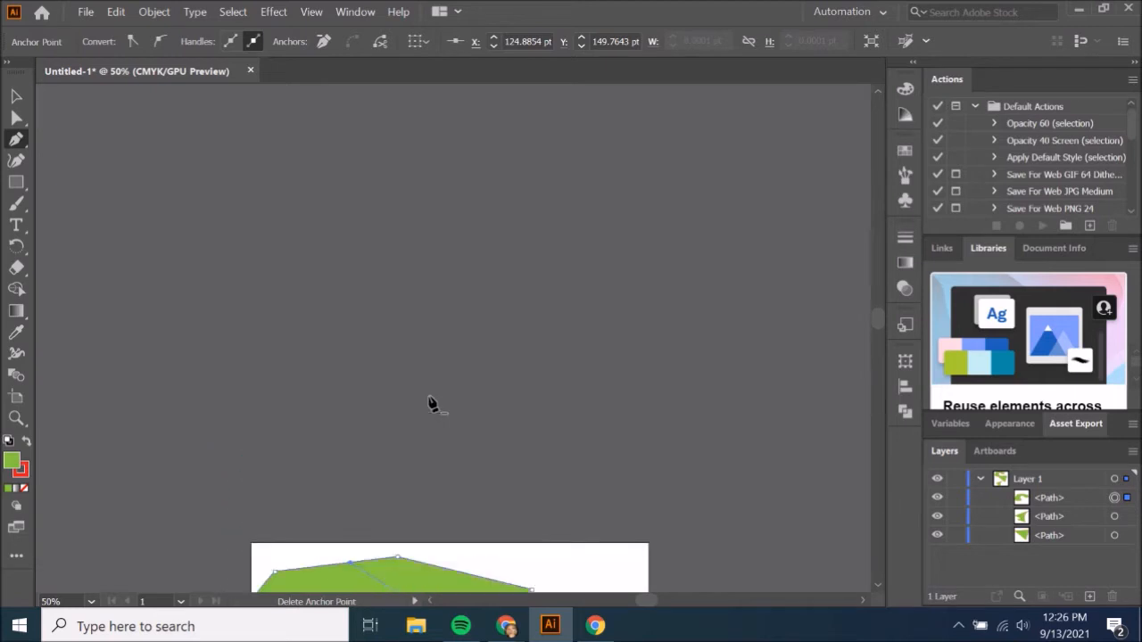
pyautogui.scroll(-8, 432, 404)
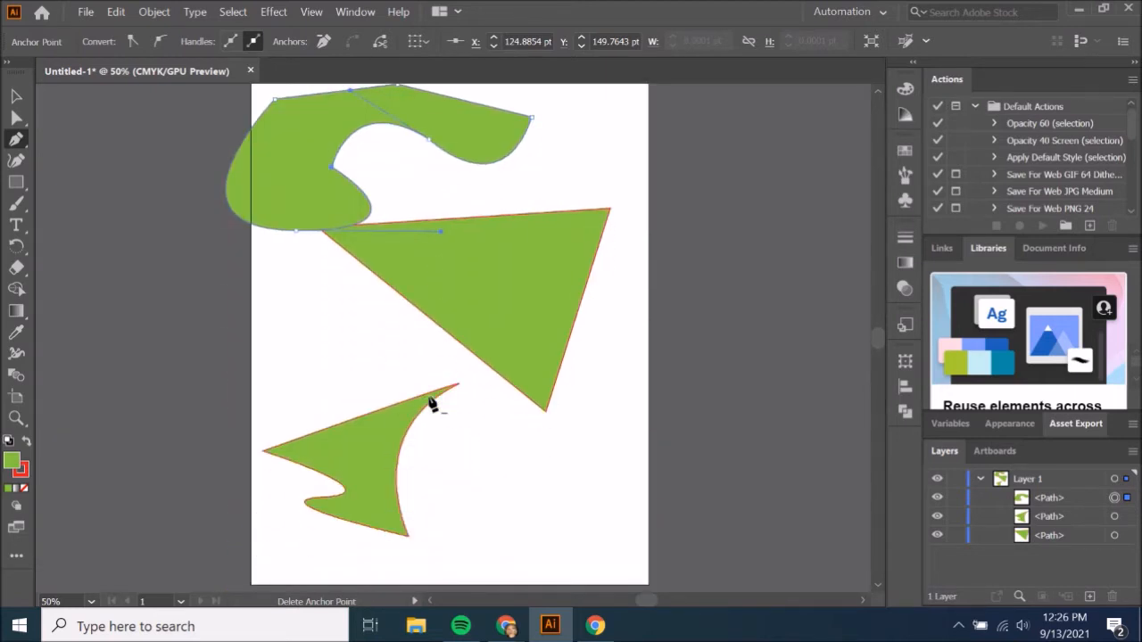
pyautogui.press('v')
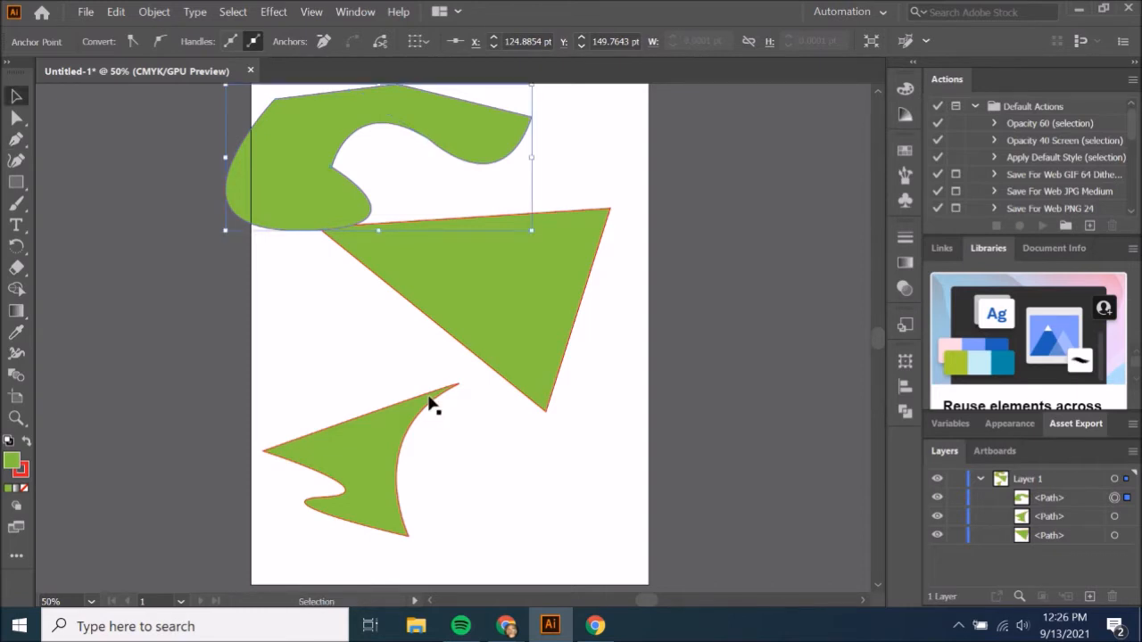
pyautogui.press('Delete')
pyautogui.click(497, 304)
pyautogui.press('Delete')
pyautogui.click(378, 439)
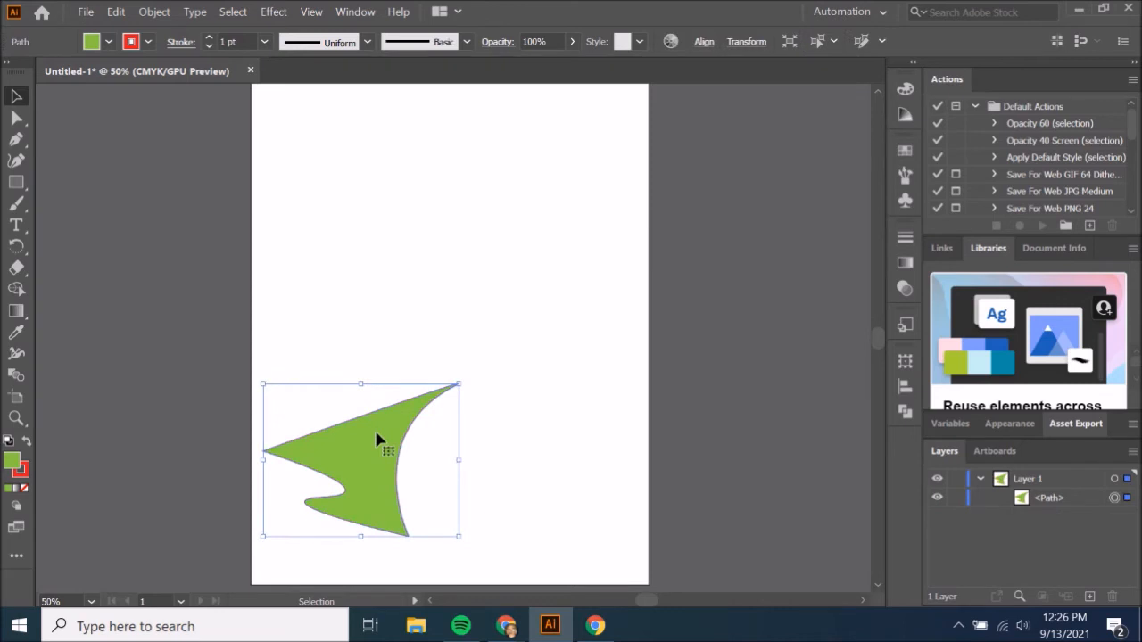
pyautogui.press('Delete')
# Draw a closed, roughly circular shape from four points in the middle of the artboard with the Curvature tool.
pyautogui.click(16, 161)
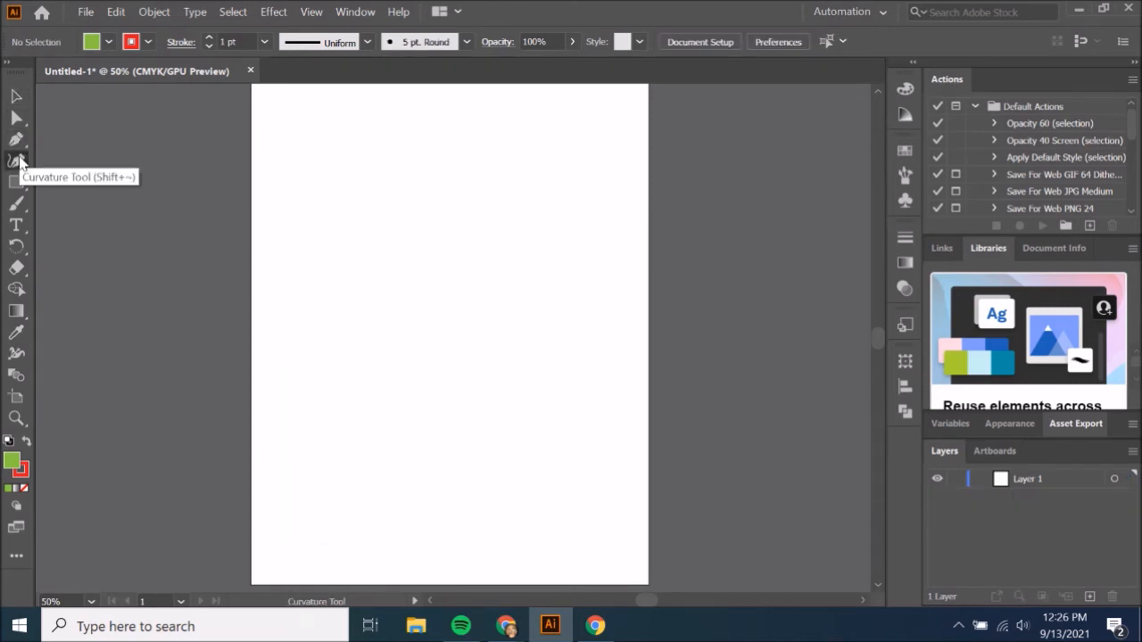
pyautogui.click(353, 259)
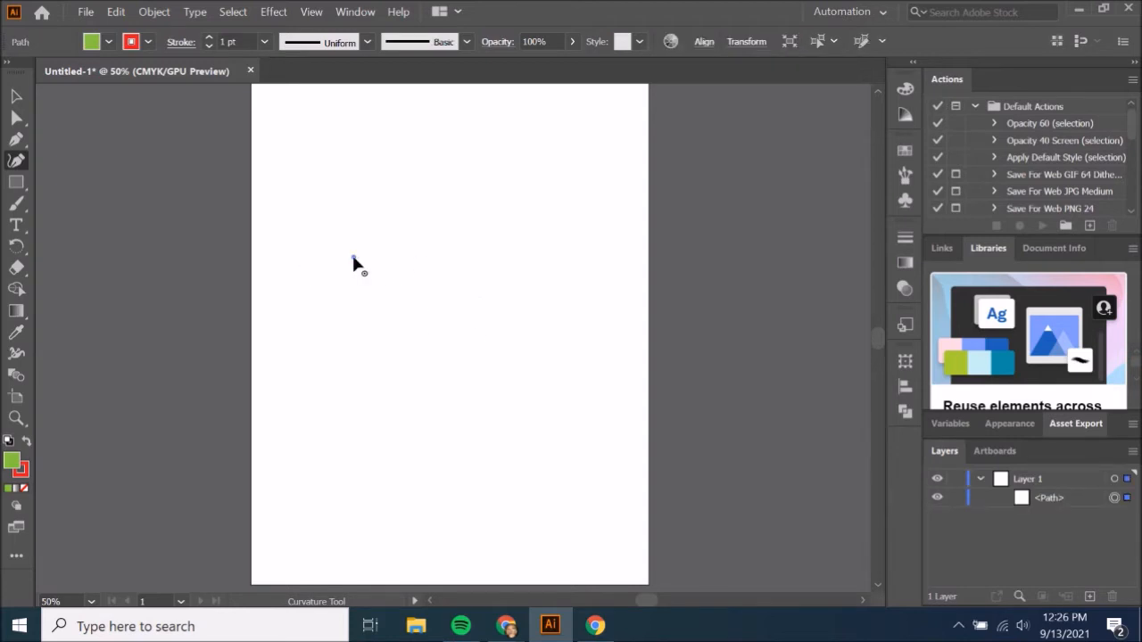
pyautogui.click(564, 245)
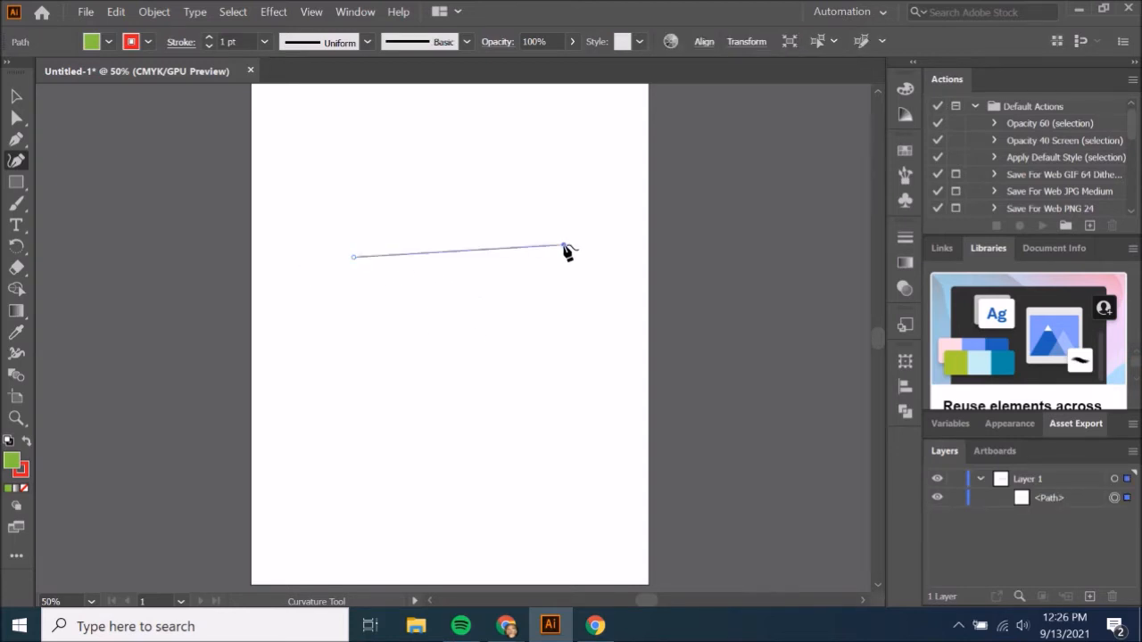
pyautogui.click(606, 410)
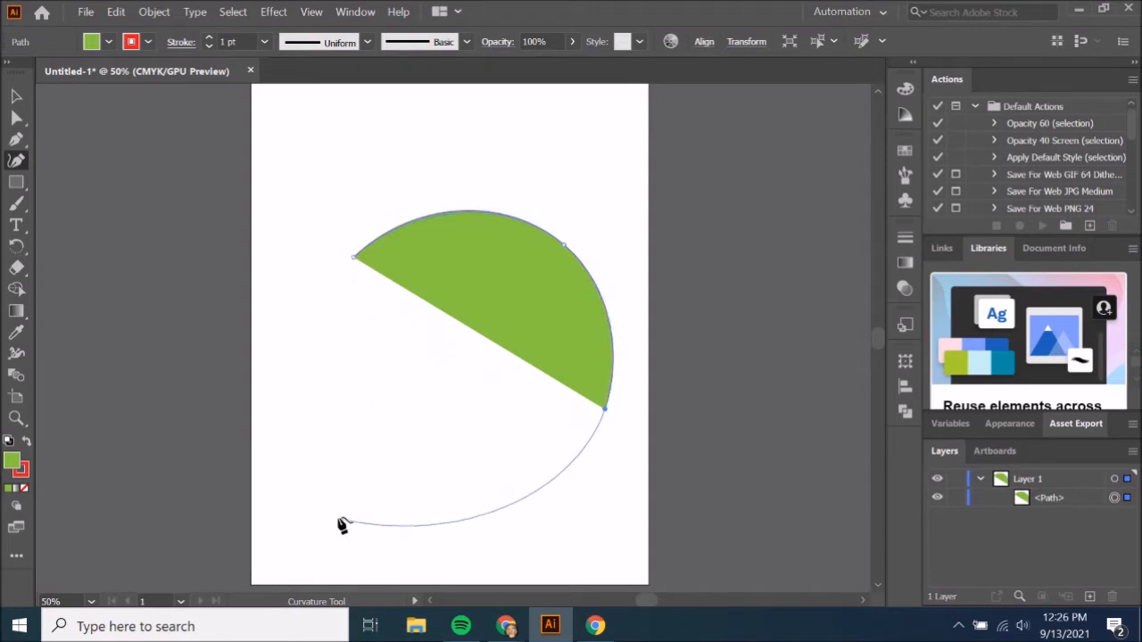
pyautogui.click(355, 455)
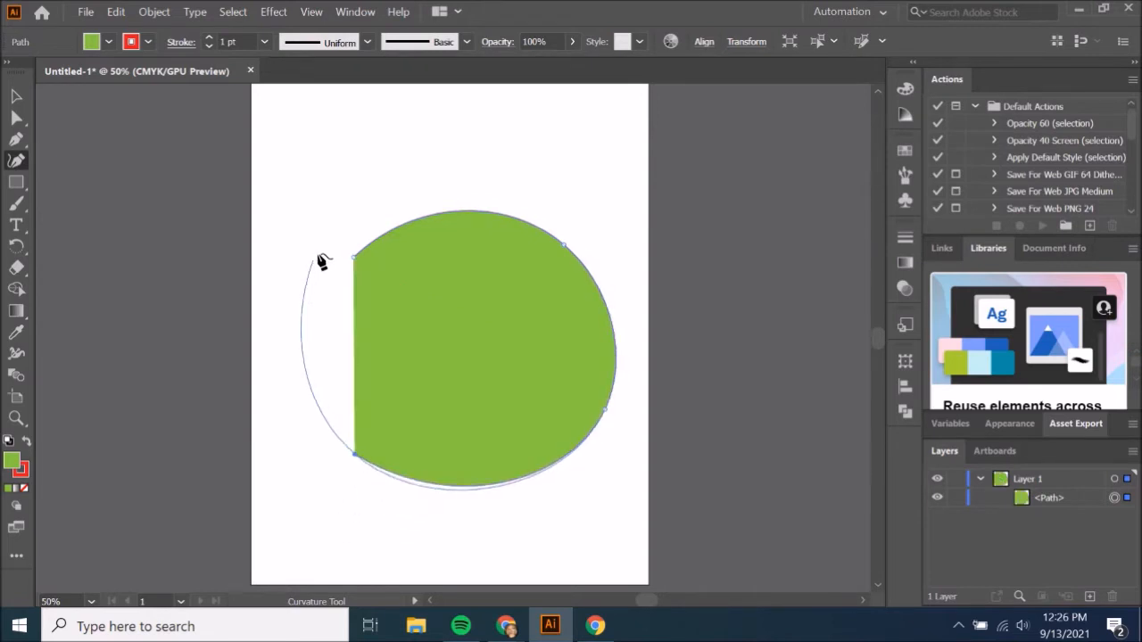
pyautogui.click(355, 259)
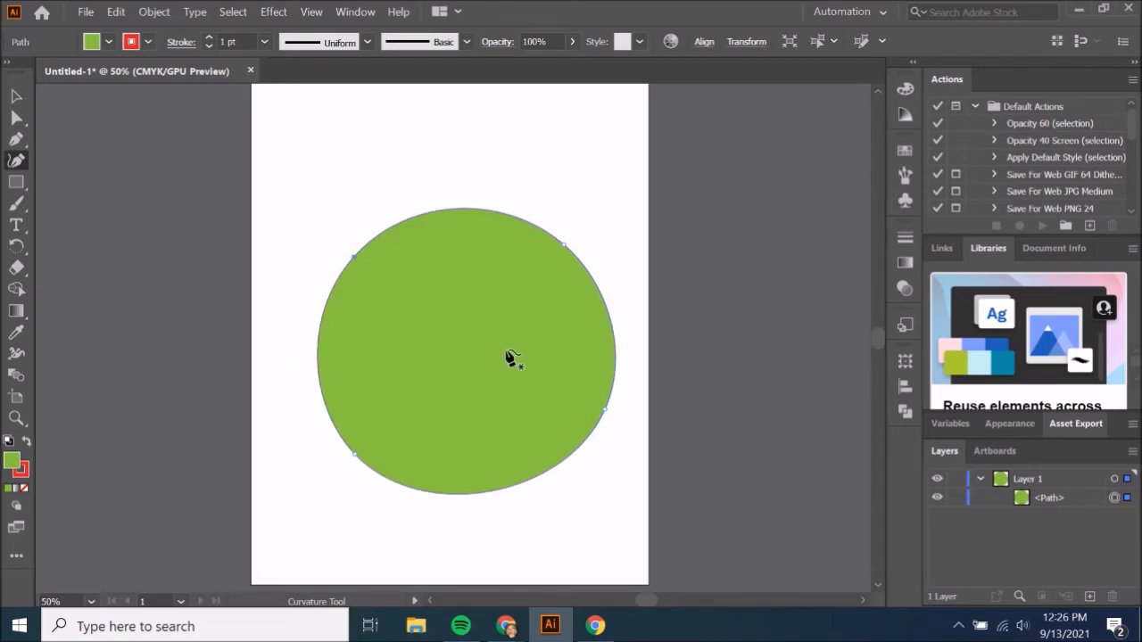
# Draw a closed three-point shape overlapping the circle's upper part with the Curvature tool, making its lower-right point a corner.
pyautogui.click(321, 153)
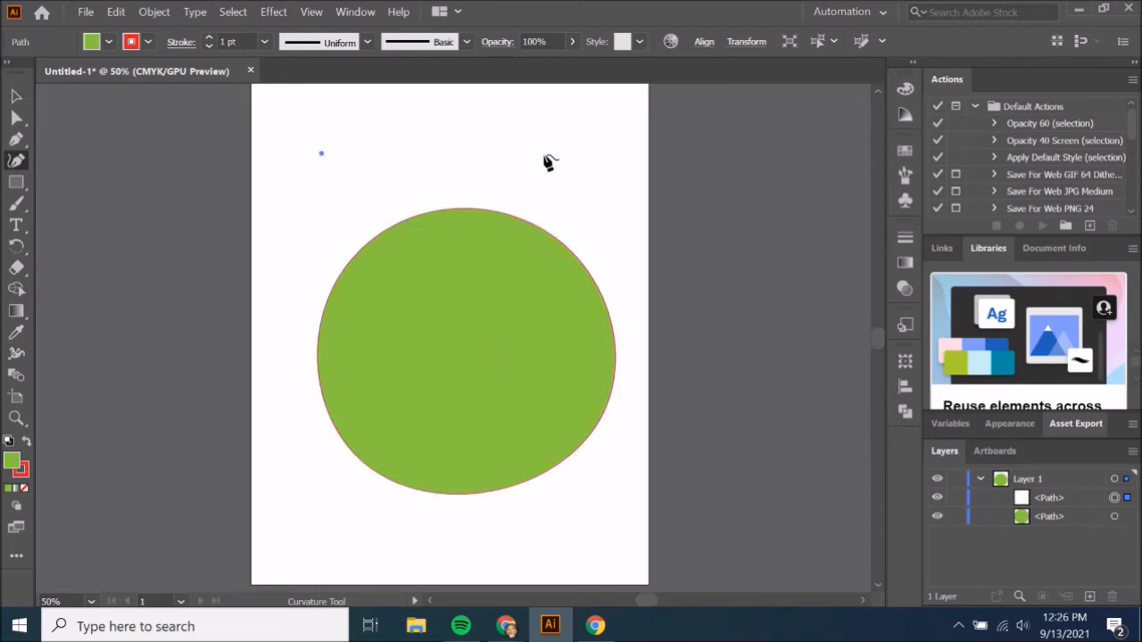
pyautogui.click(608, 168)
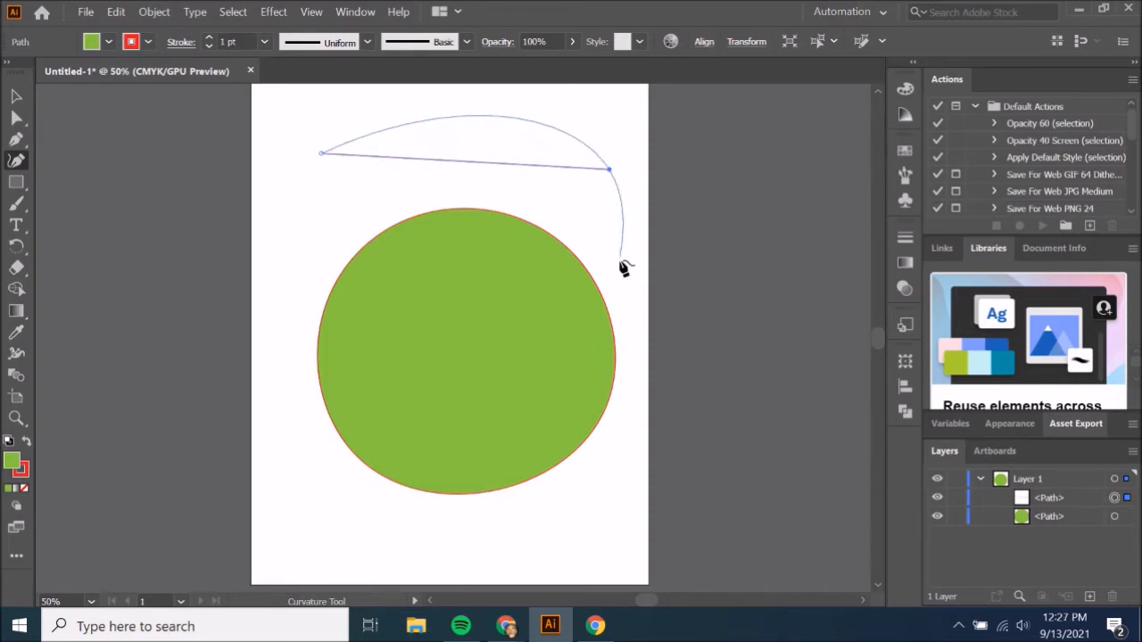
pyautogui.click(638, 346)
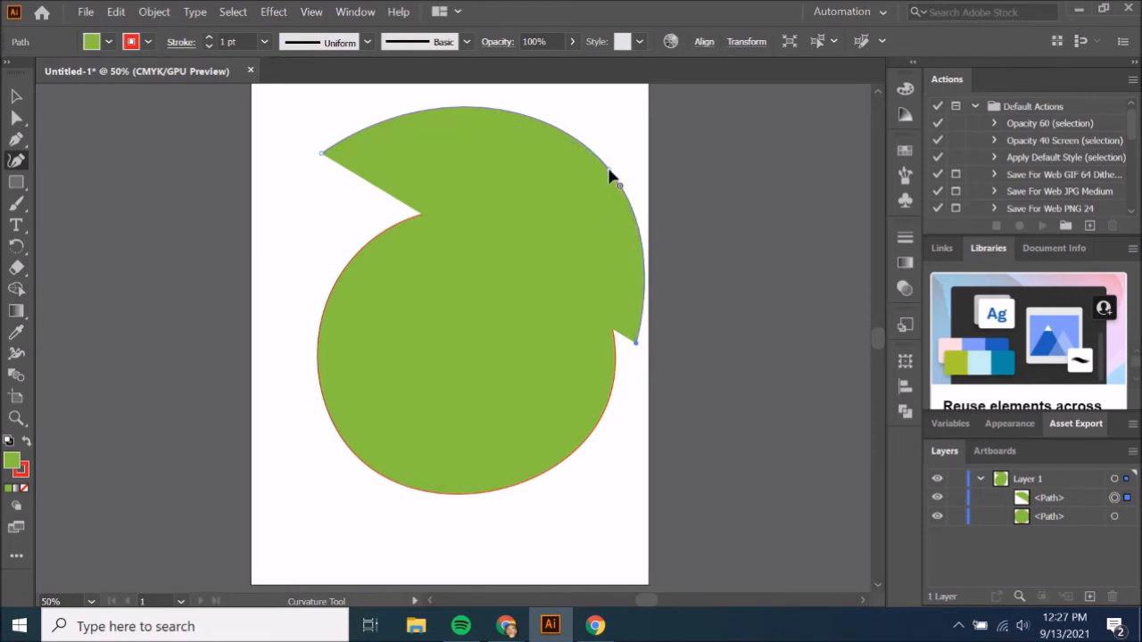
pyautogui.click(636, 345)
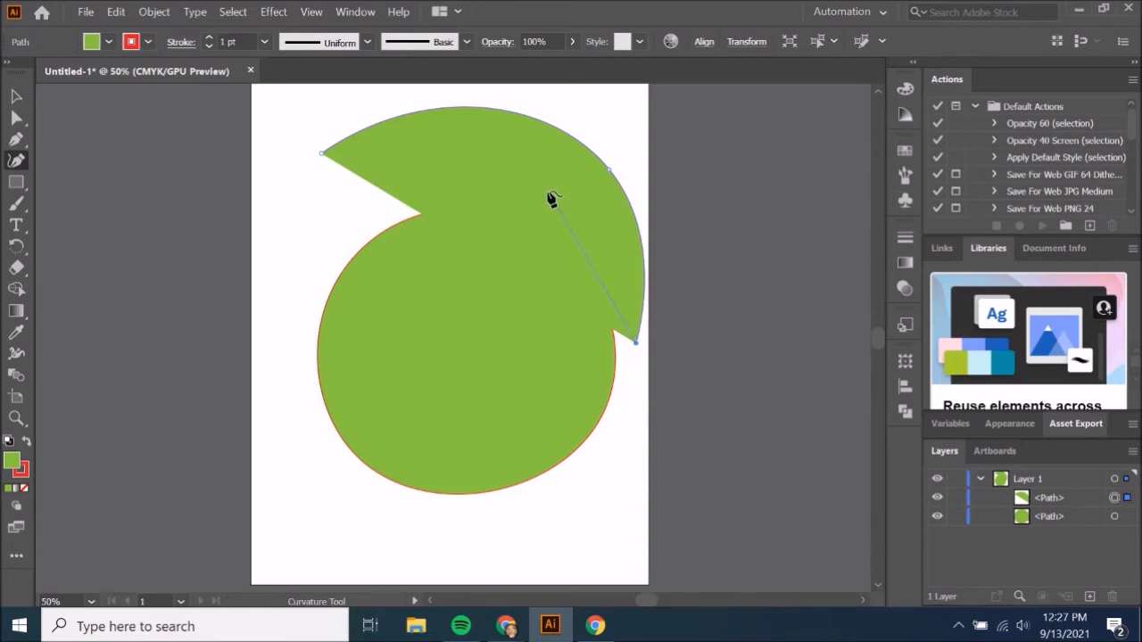
pyautogui.click(322, 154)
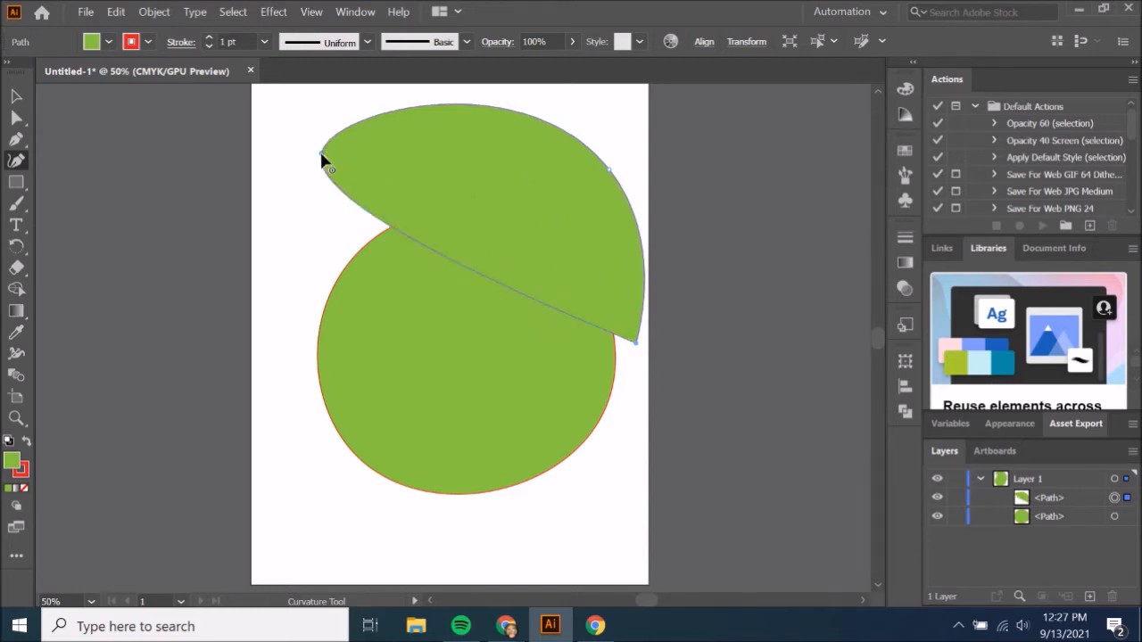
# Draw a closed tilted oval from four points over the circle's lower-left part with the Curvature tool.
pyautogui.click(369, 529)
pyautogui.click(555, 514)
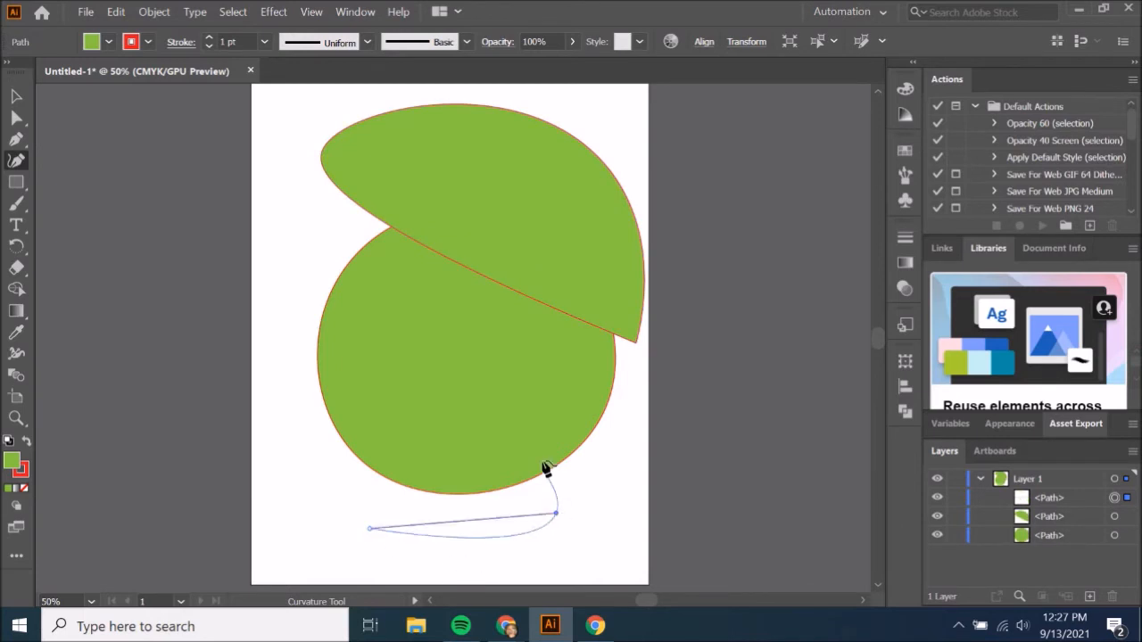
pyautogui.click(498, 389)
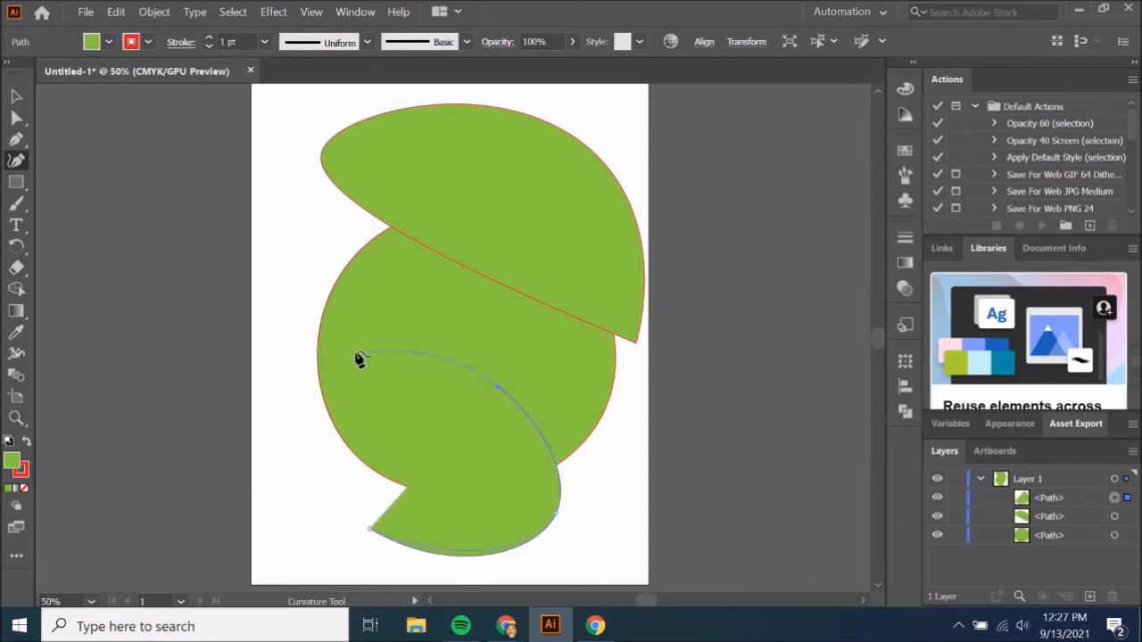
pyautogui.click(296, 404)
pyautogui.click(369, 529)
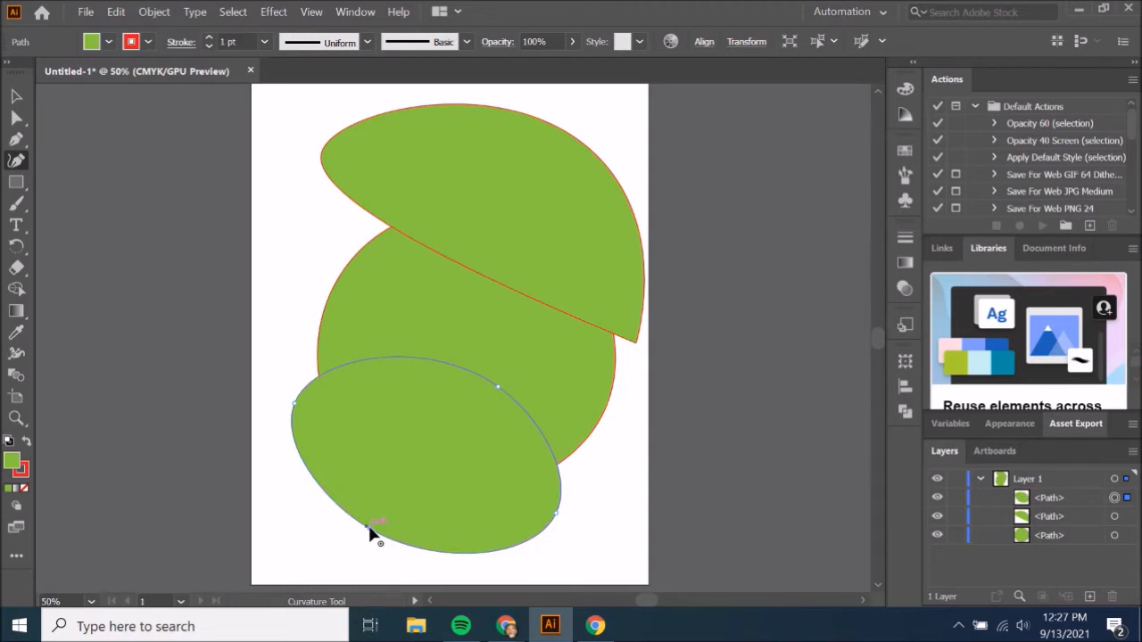
# Delete the lower oval, the circle and the upper curved shape from the artboard.
pyautogui.press('v')
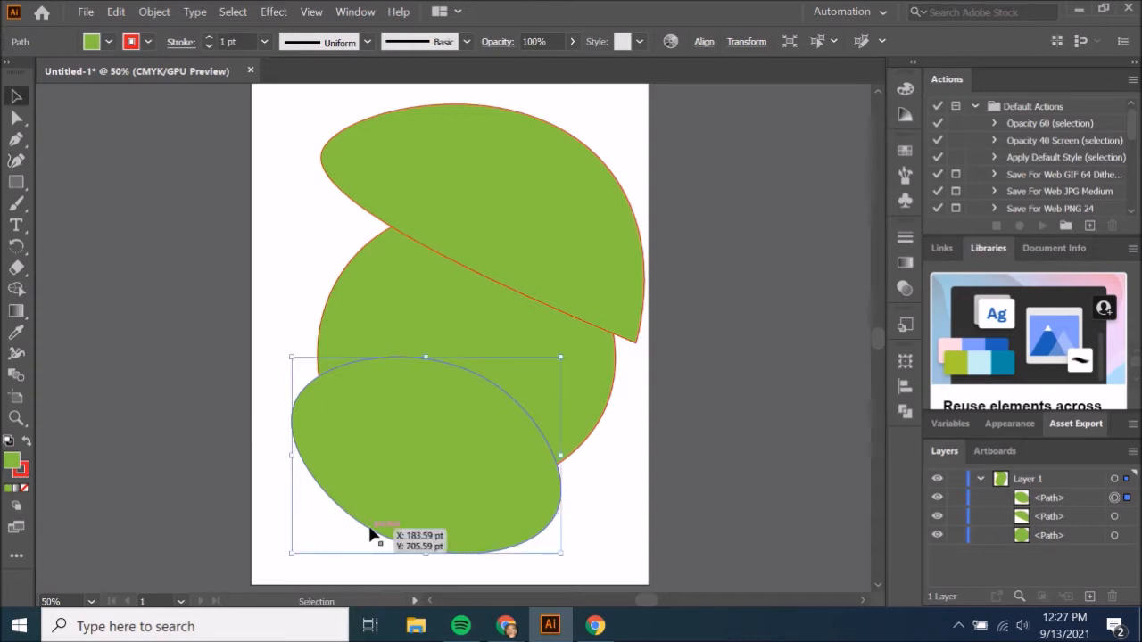
pyautogui.press('Delete')
pyautogui.click(458, 418)
pyautogui.press('Delete')
pyautogui.click(551, 145)
pyautogui.press('Delete')
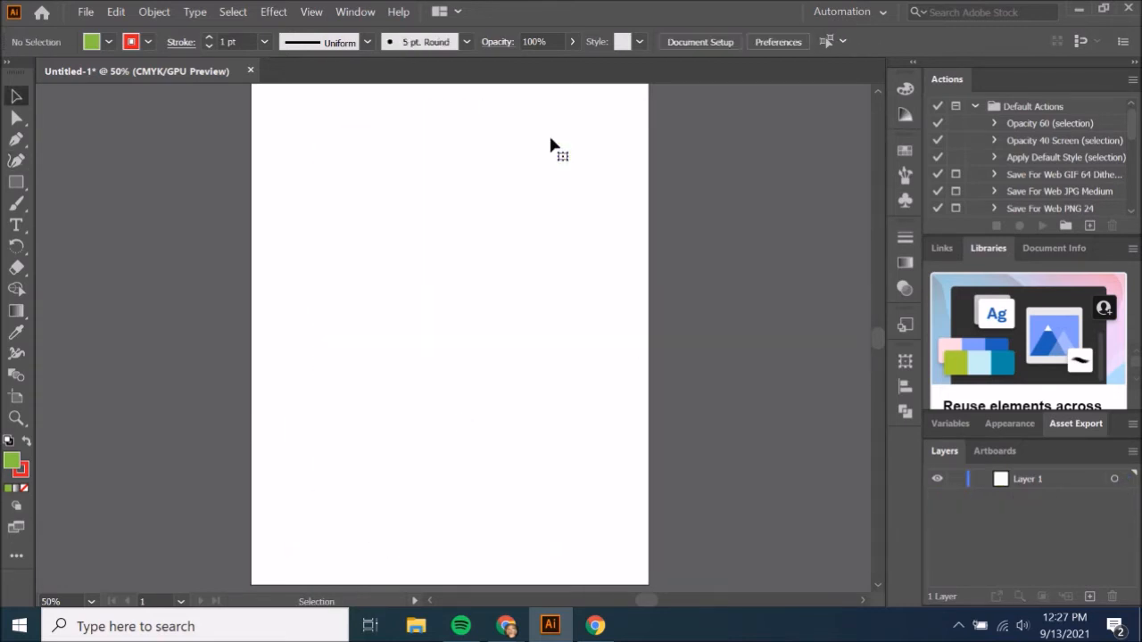
# Draw a six-point heart-like shape in the middle of the artboard with the Curvature tool, making the third point a corner.
pyautogui.click(16, 160)
pyautogui.click(324, 267)
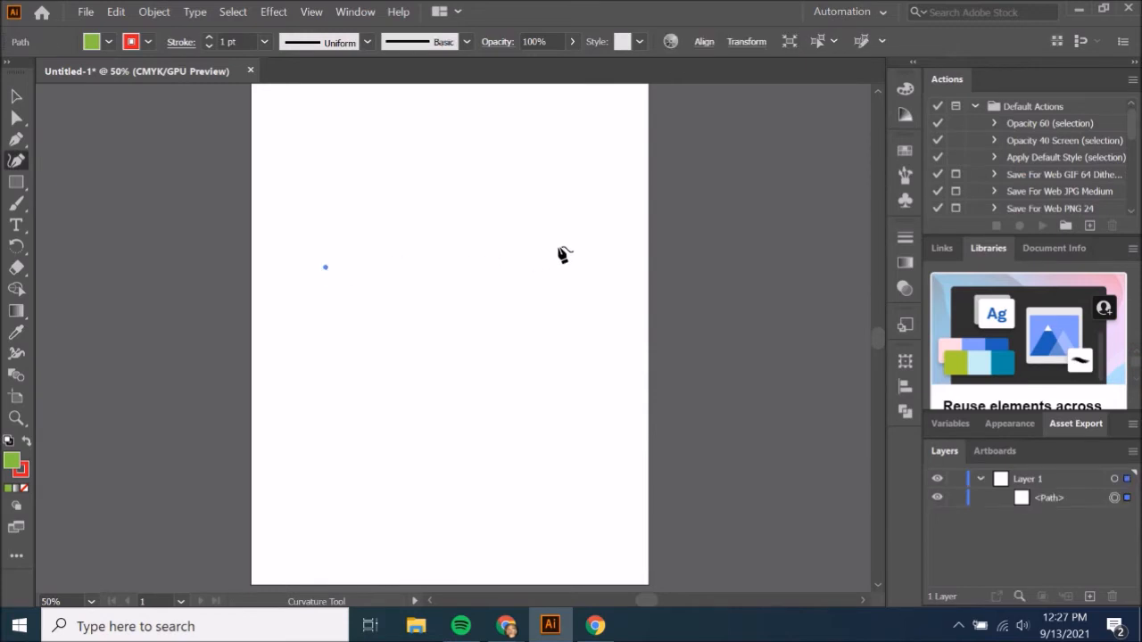
pyautogui.click(395, 209)
pyautogui.click(487, 258)
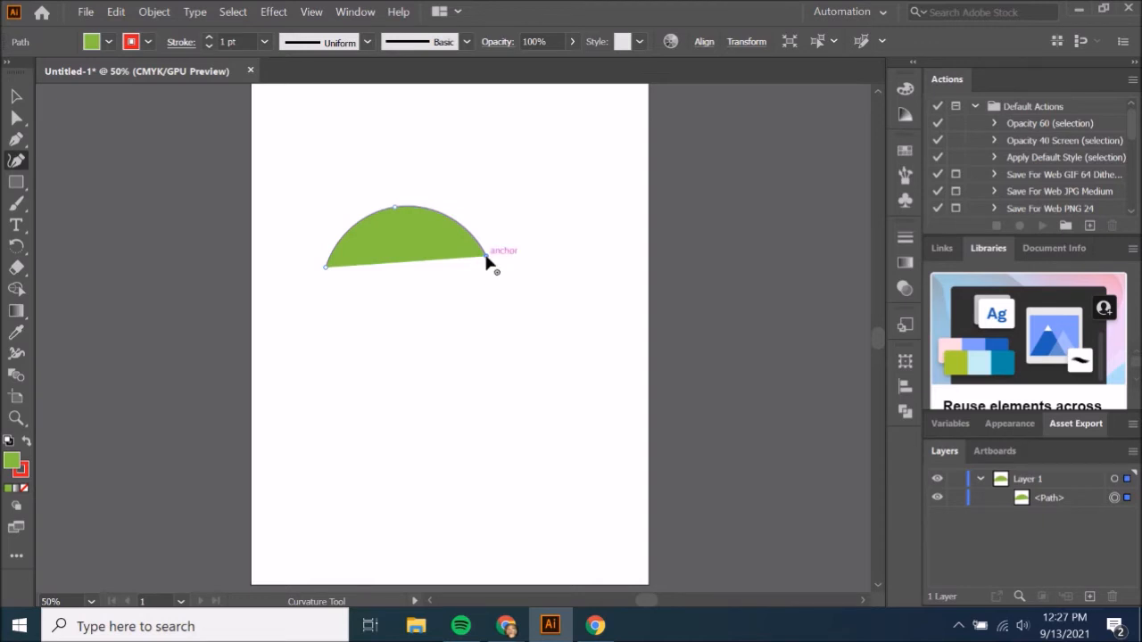
pyautogui.click(584, 169)
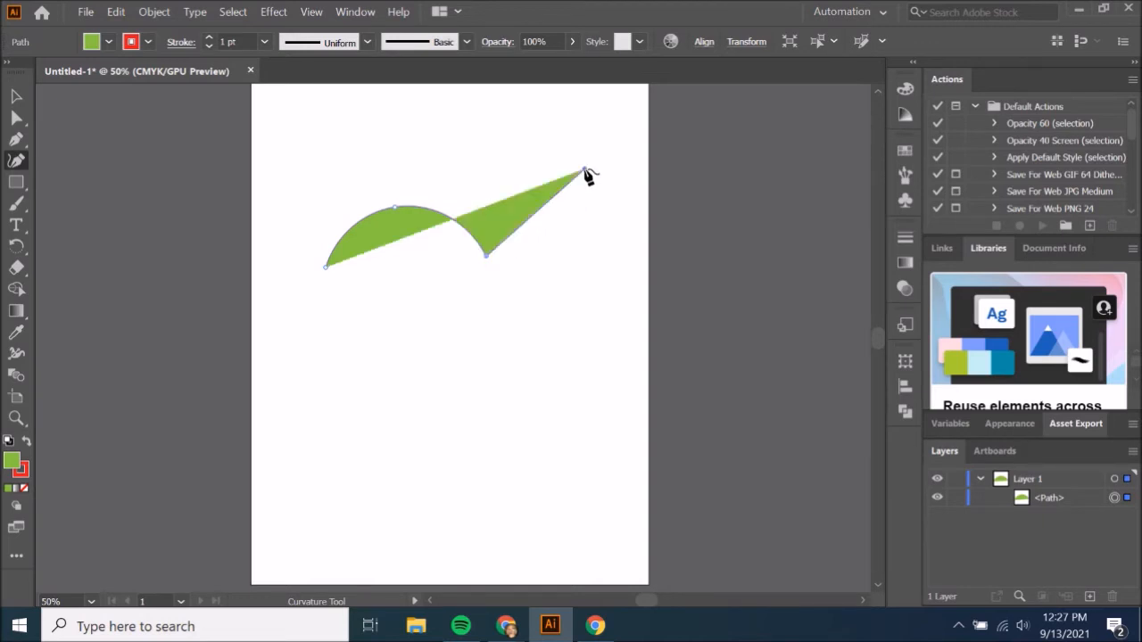
pyautogui.click(580, 340)
pyautogui.click(332, 438)
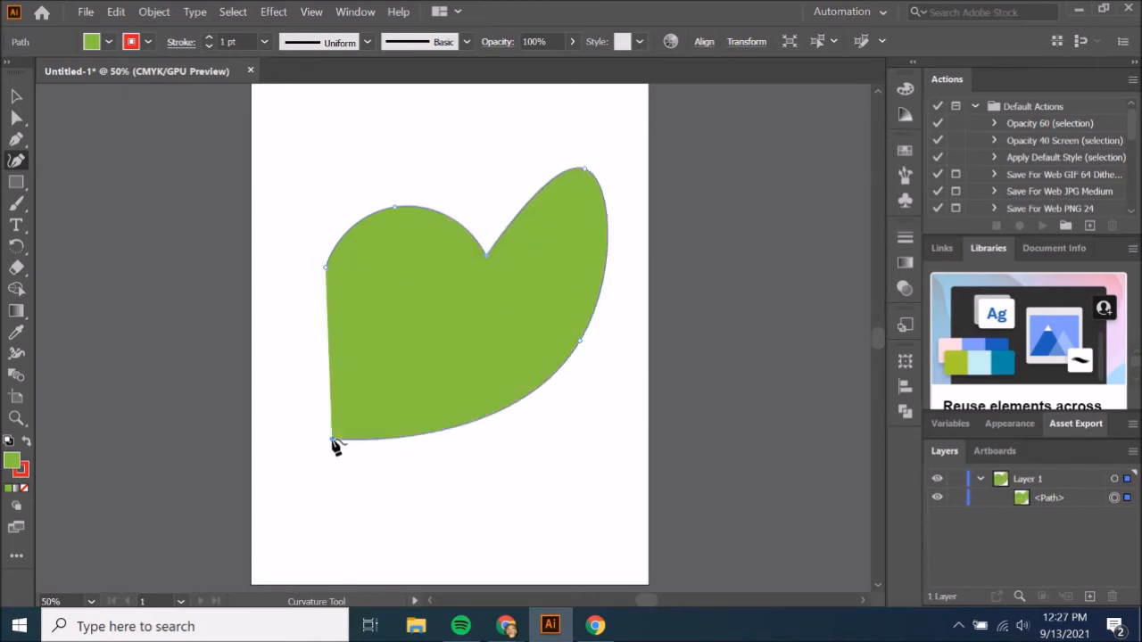
pyautogui.click(326, 270)
# Delete the heart-like shape and set the fill colour to None.
pyautogui.press('v')
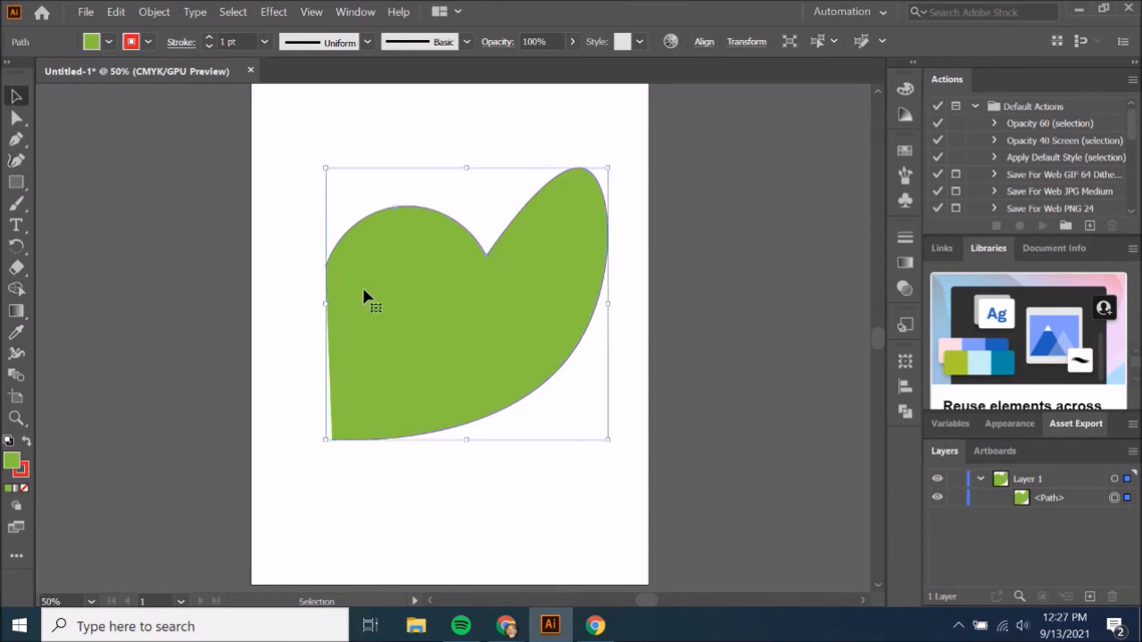
pyautogui.press('Delete')
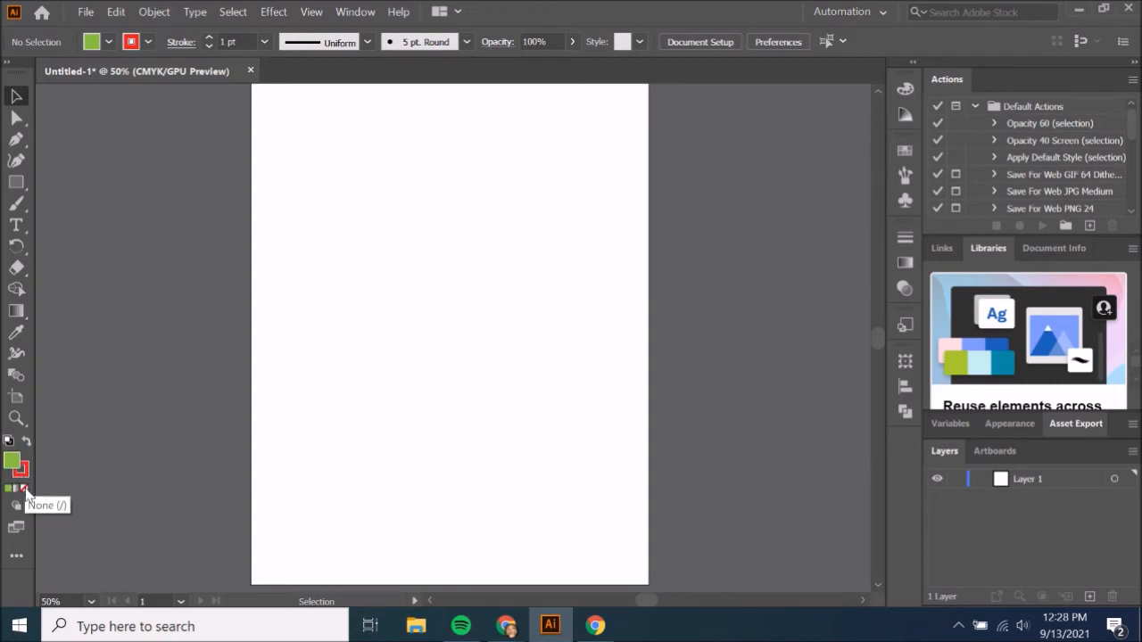
pyautogui.click(25, 488)
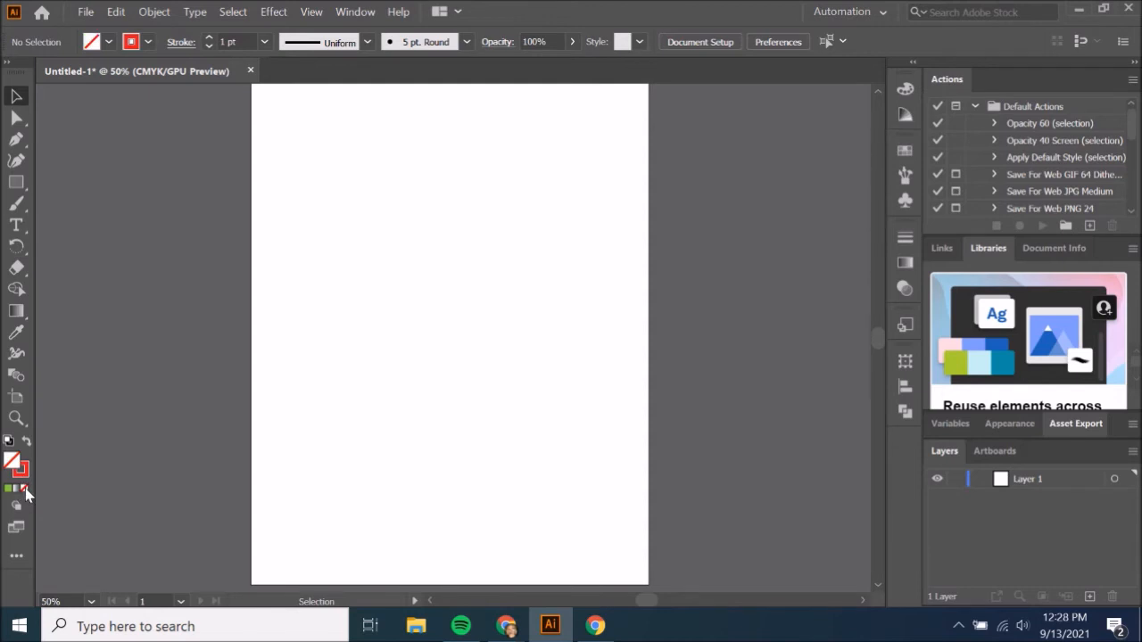
# Copy the previewed Twitter bird image from the "twitter logo" search in Chrome and paste it into the Illustrator document.
pyautogui.click(600, 623)
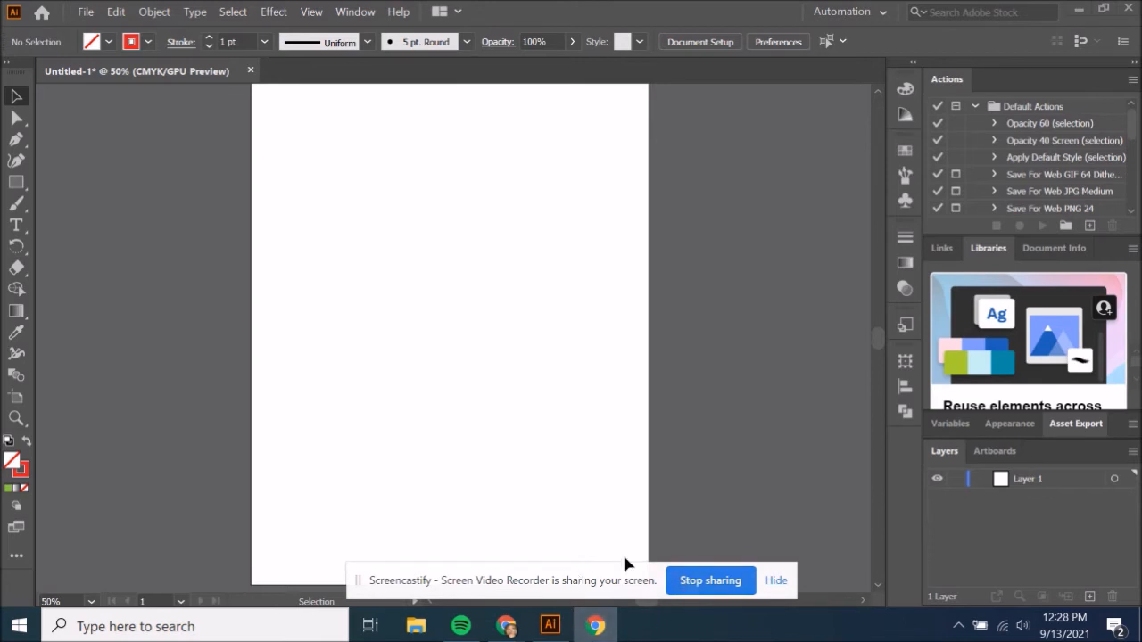
pyautogui.hotkey('alt', 'Tab')
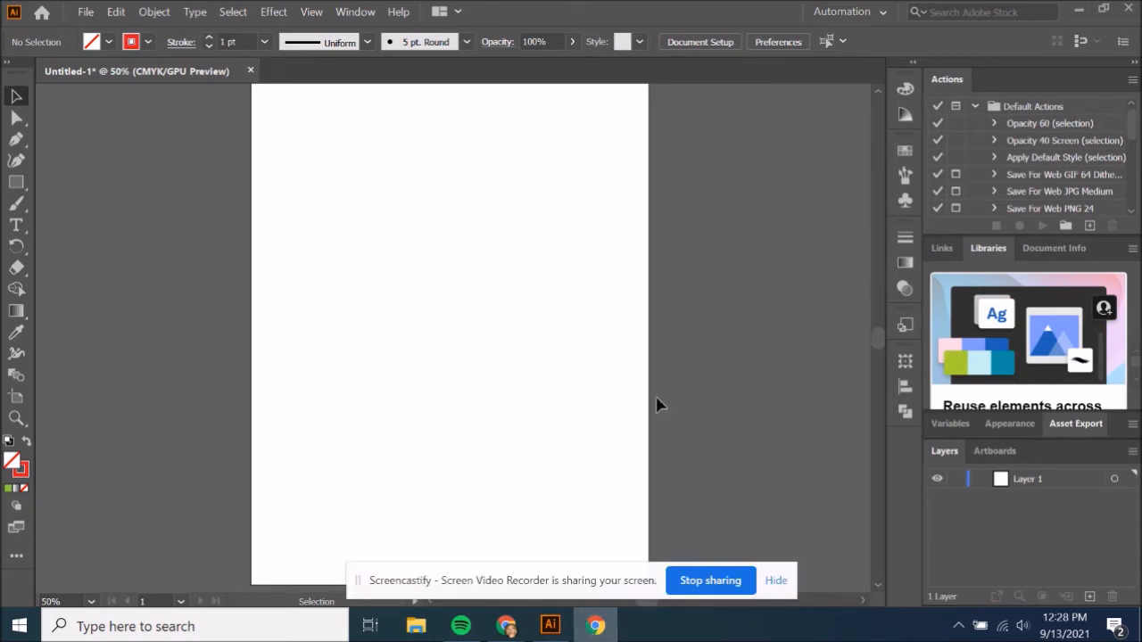
pyautogui.click(1080, 10)
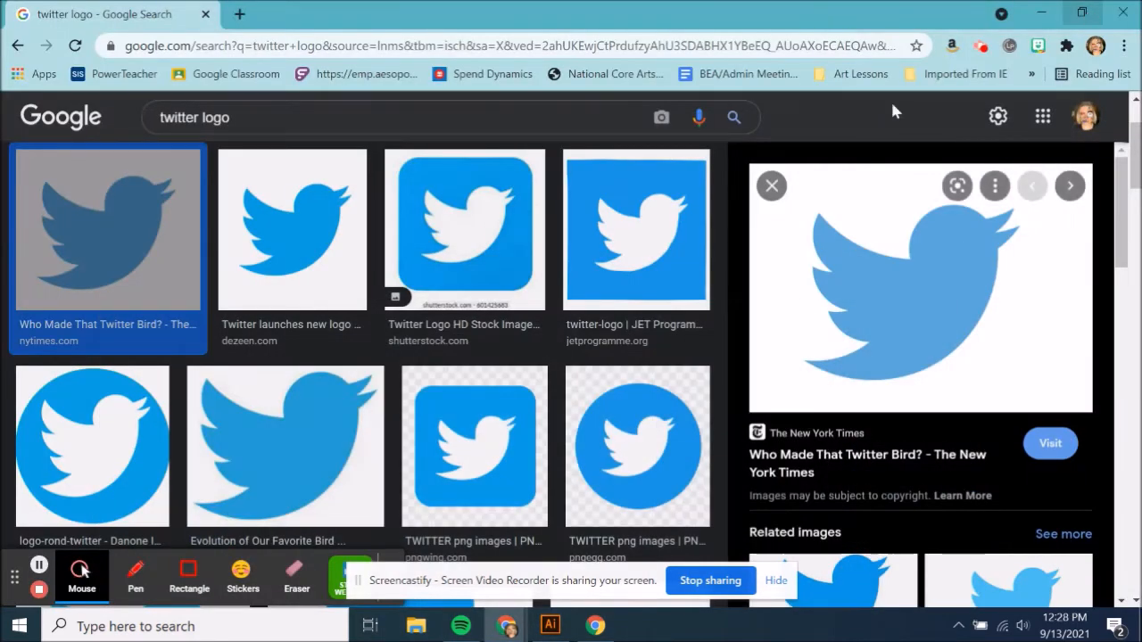
pyautogui.click(775, 581)
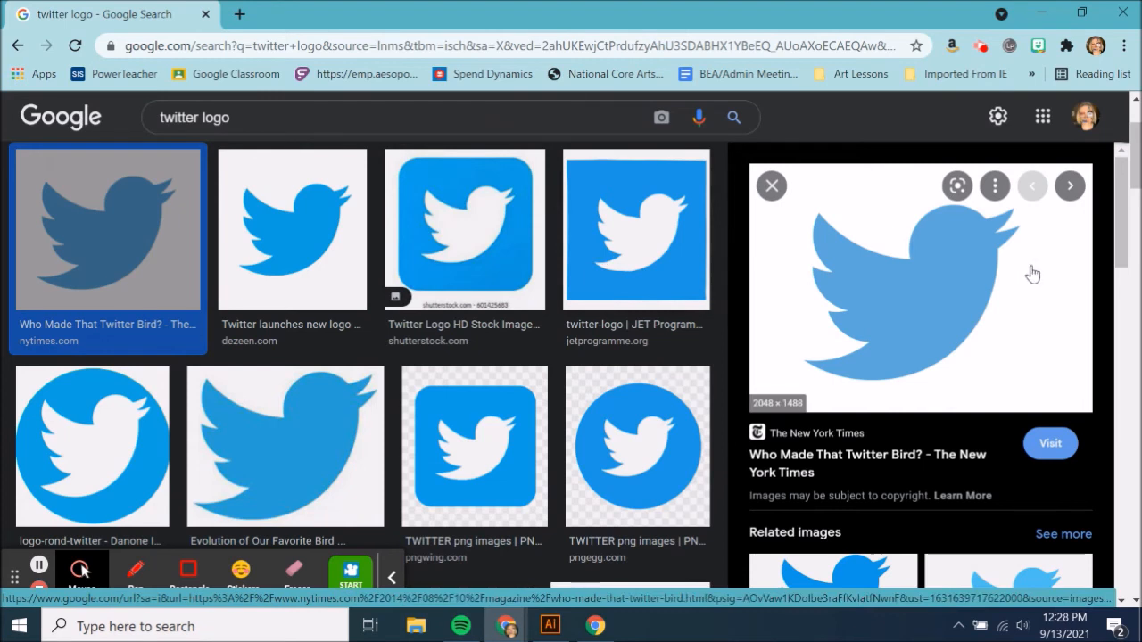
pyautogui.rightClick(882, 276)
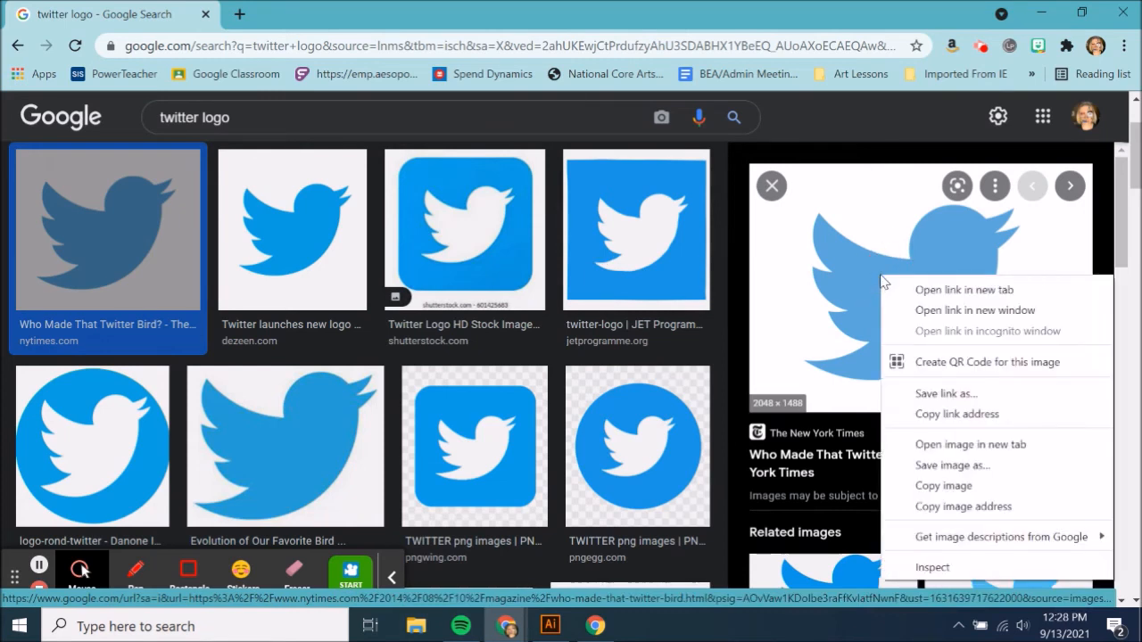
pyautogui.click(950, 481)
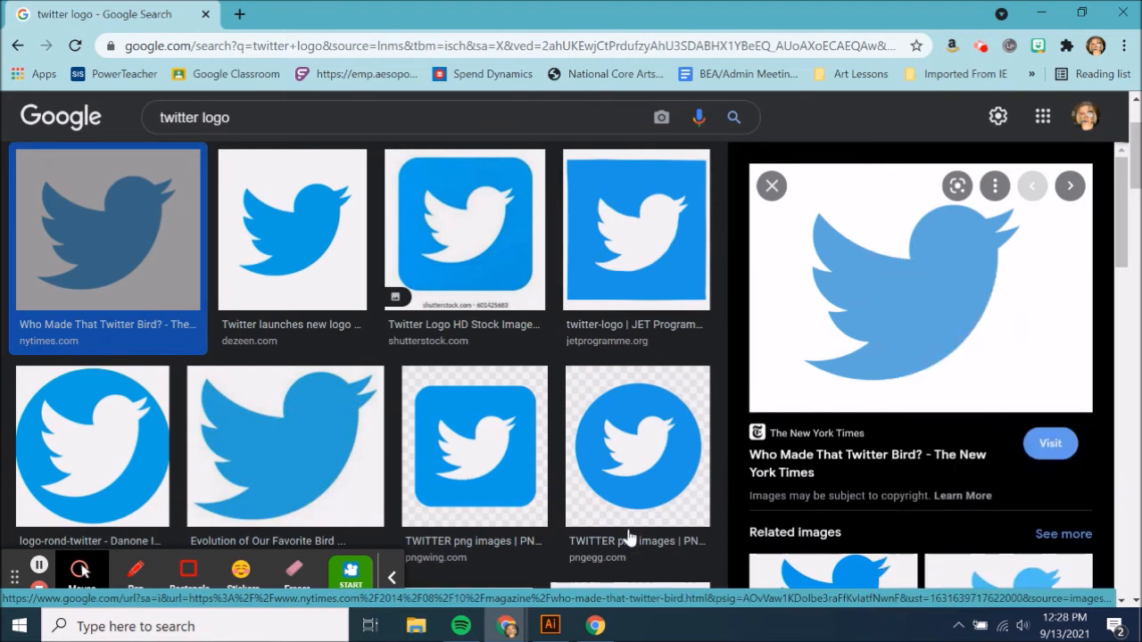
pyautogui.click(555, 632)
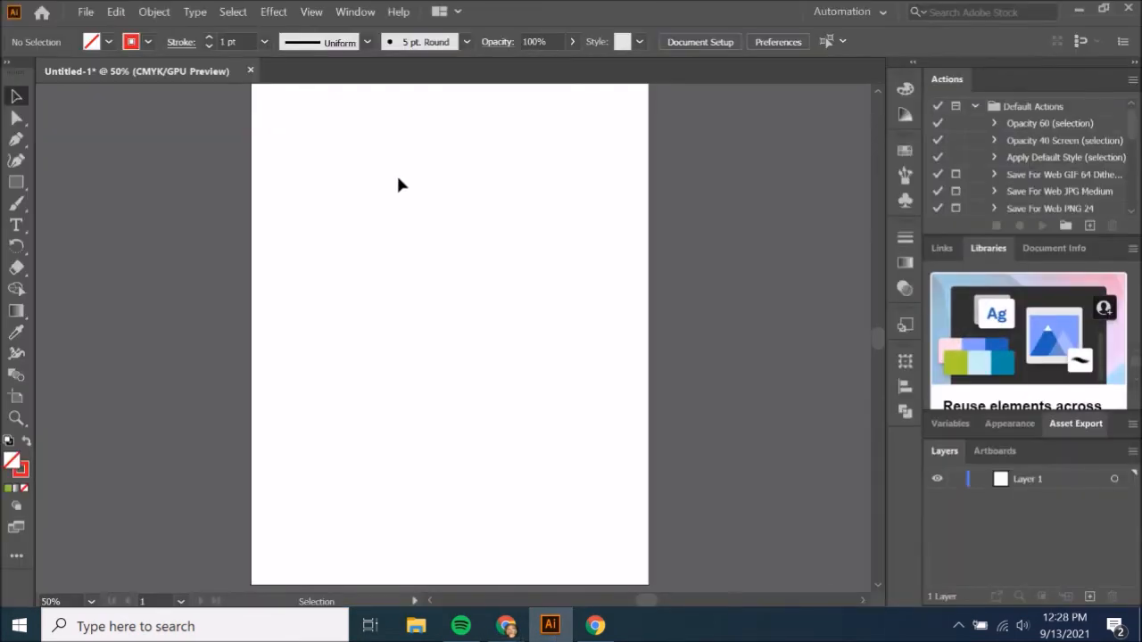
pyautogui.hotkey('ctrl', 'v')
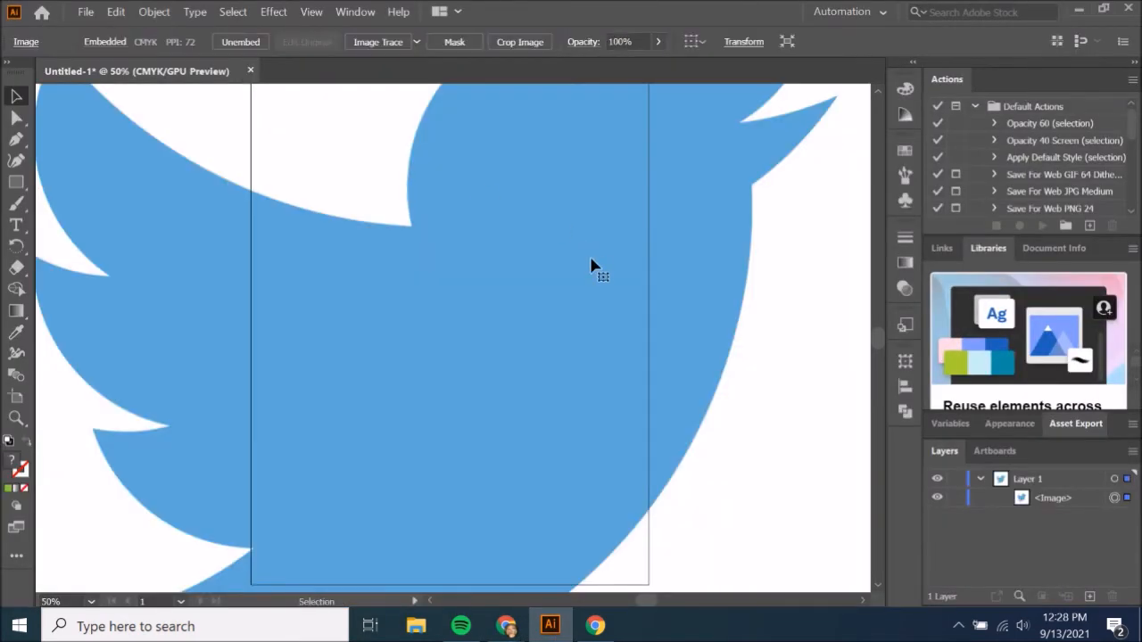
# Scale the pasted Twitter image down and move it so the whole bird fits within the artboard's width.
pyautogui.press('z')
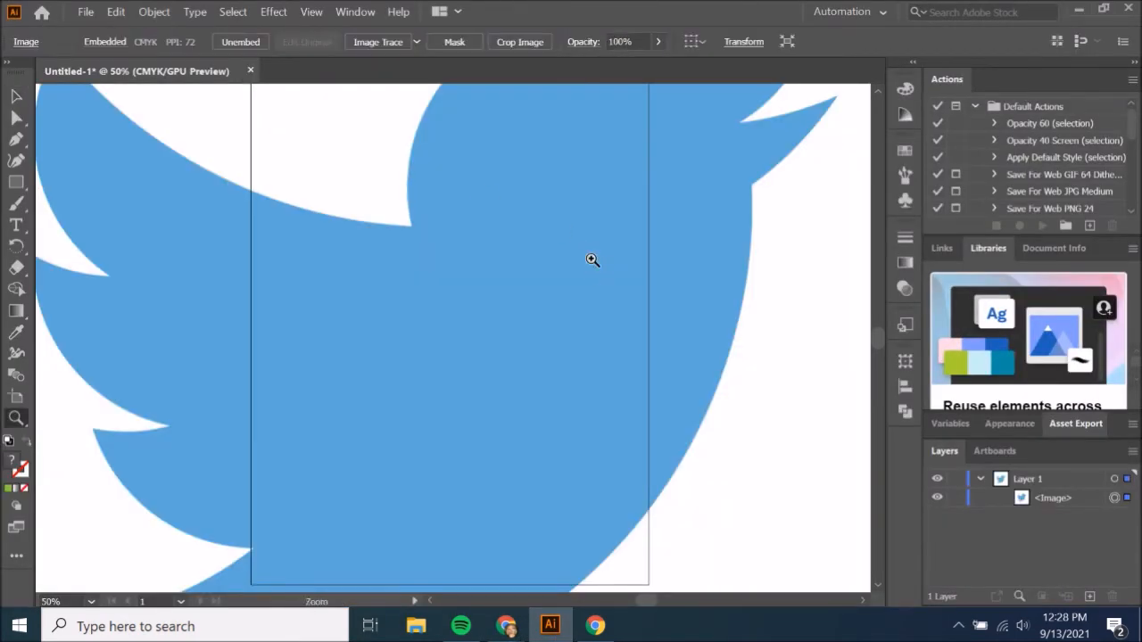
pyautogui.keyDown('alt'); pyautogui.click(523, 290); pyautogui.keyUp('alt')
pyautogui.keyDown('alt'); pyautogui.click(523, 291); pyautogui.keyUp('alt')
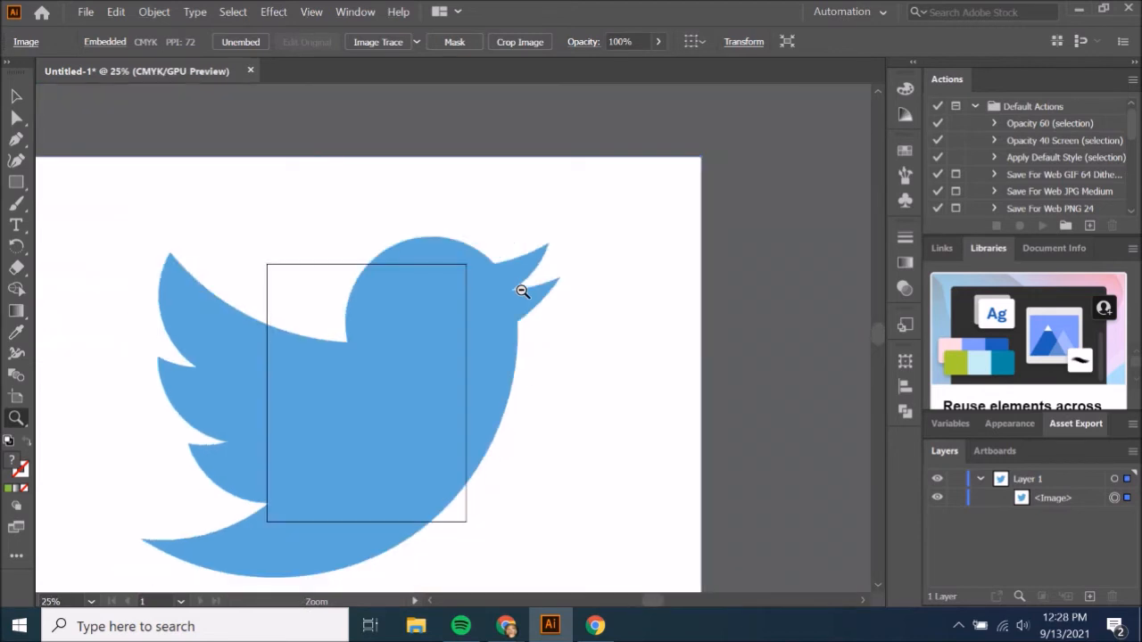
pyautogui.click(16, 97)
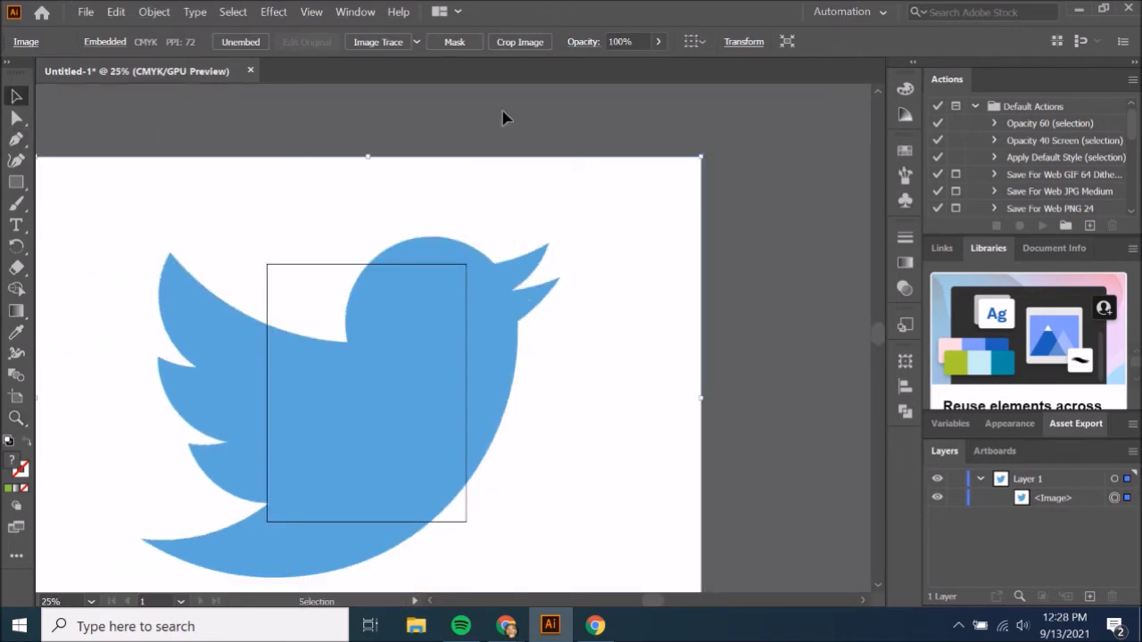
pyautogui.moveTo(700, 157); pyautogui.dragTo(456, 352)
pyautogui.moveTo(300, 443); pyautogui.dragTo(393, 353)
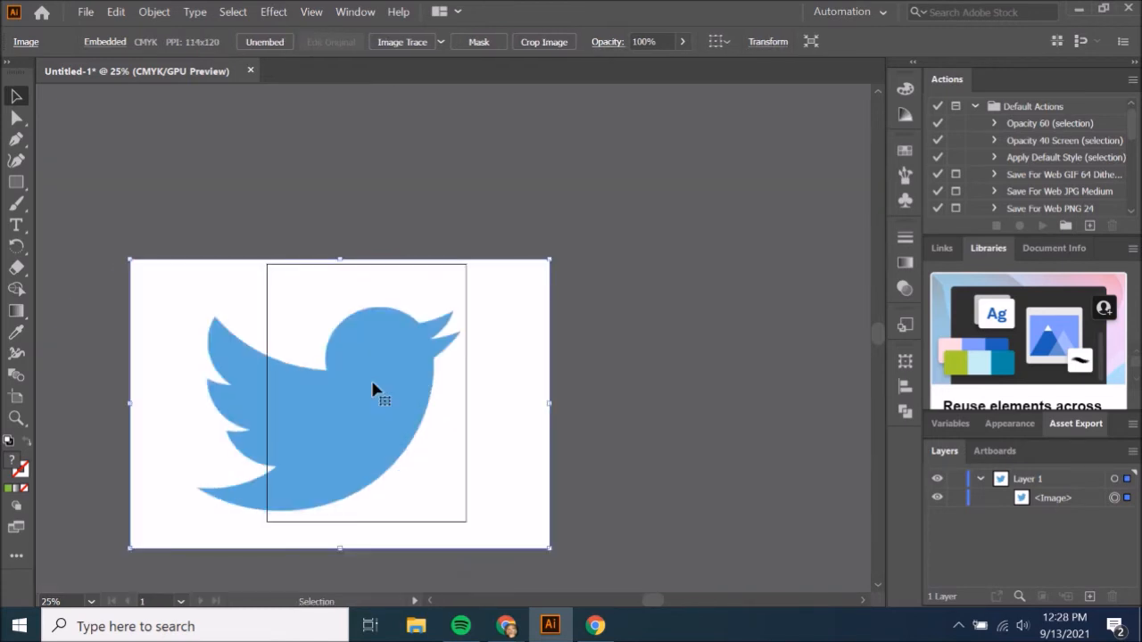
pyautogui.moveTo(550, 260); pyautogui.dragTo(435, 350)
pyautogui.moveTo(333, 403); pyautogui.dragTo(402, 367)
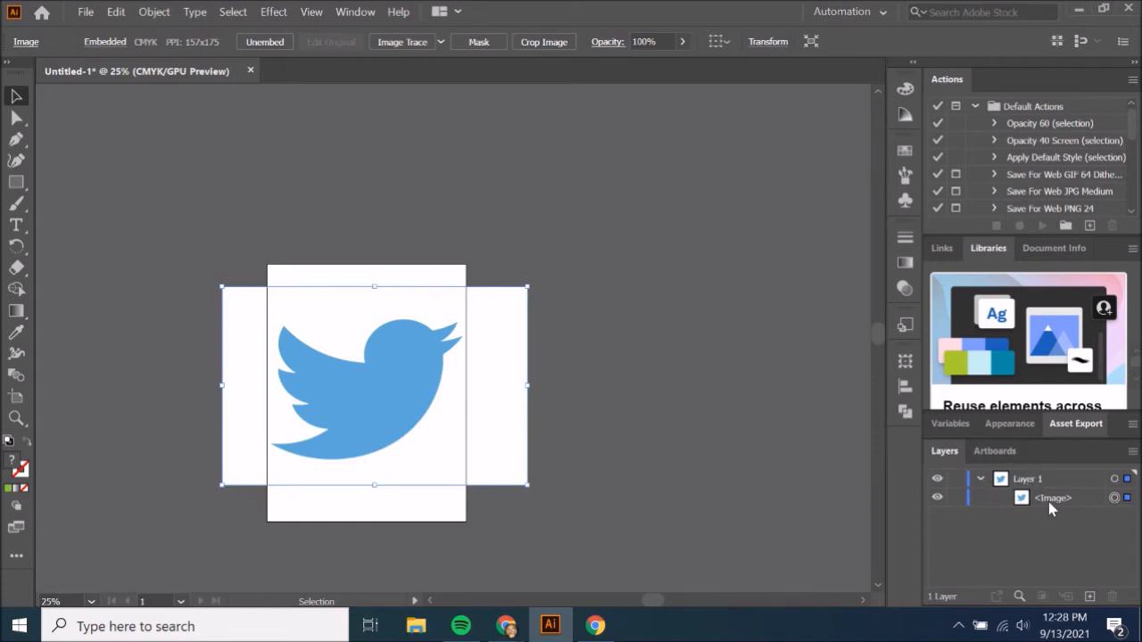
# Collapse and lock Layer 1 with the bird image, and add a new layer above it.
pyautogui.click(980, 480)
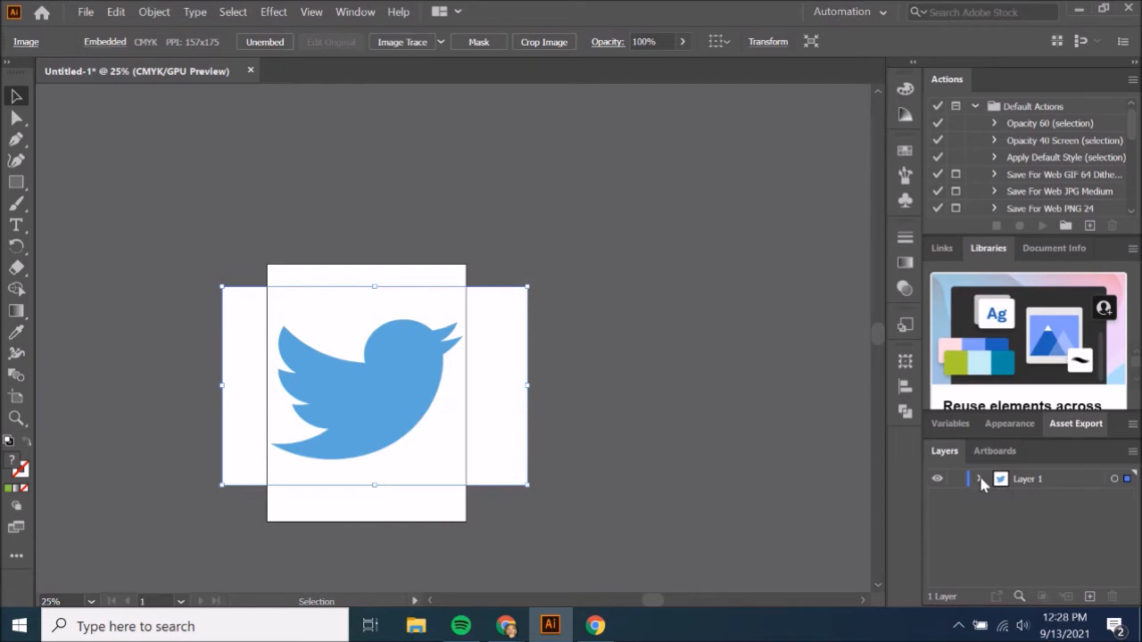
pyautogui.click(958, 482)
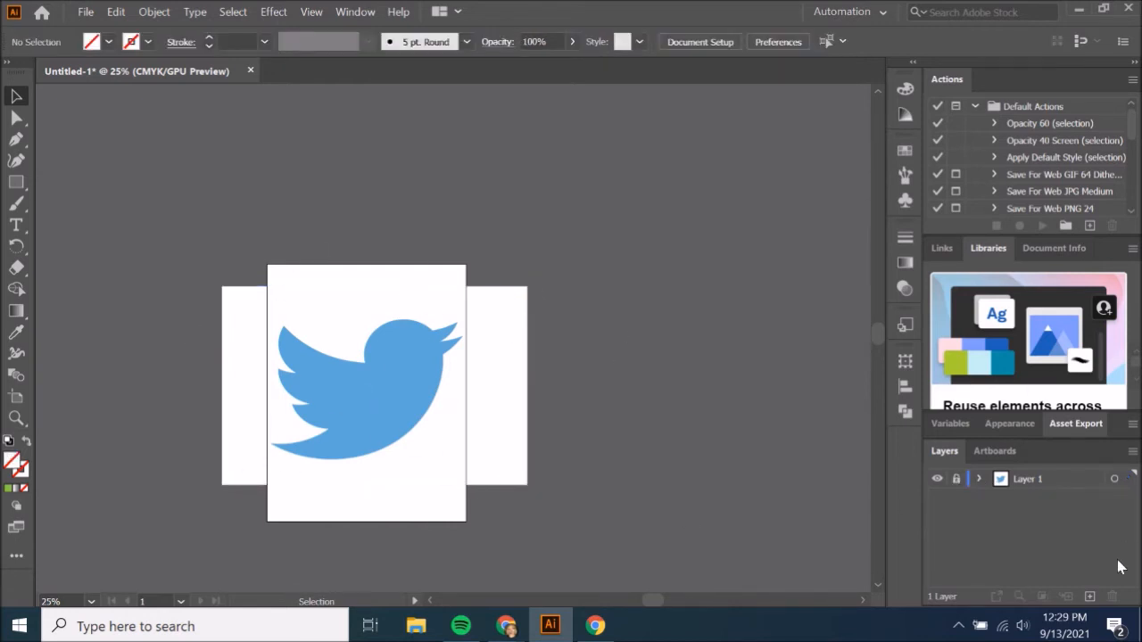
pyautogui.click(1089, 596)
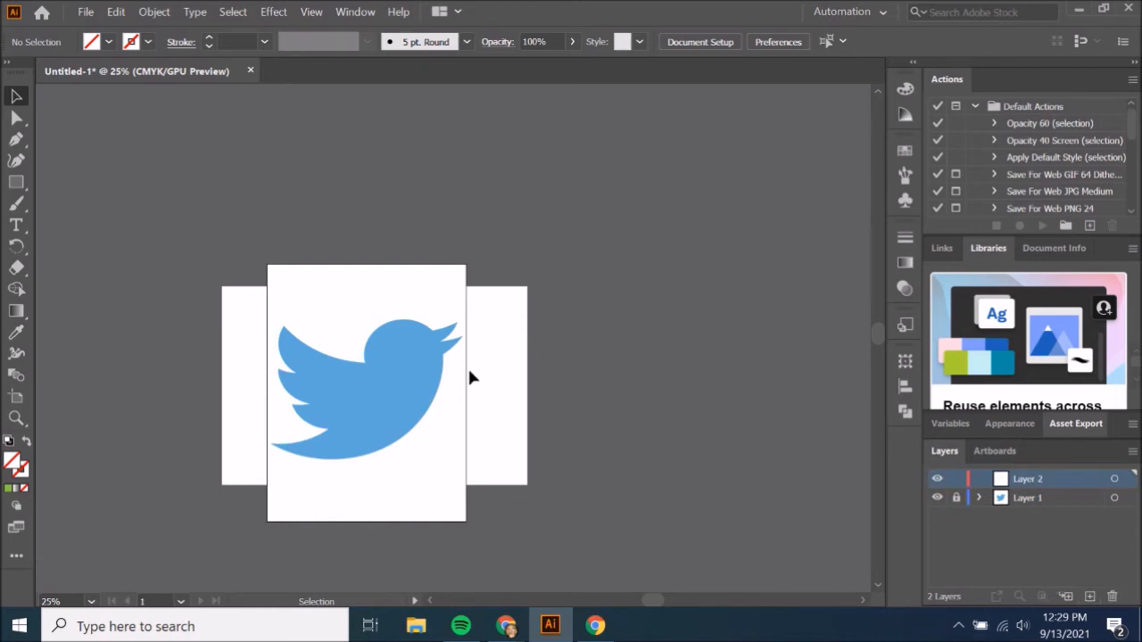
pyautogui.press('z')
pyautogui.click(380, 365)
pyautogui.click(522, 380)
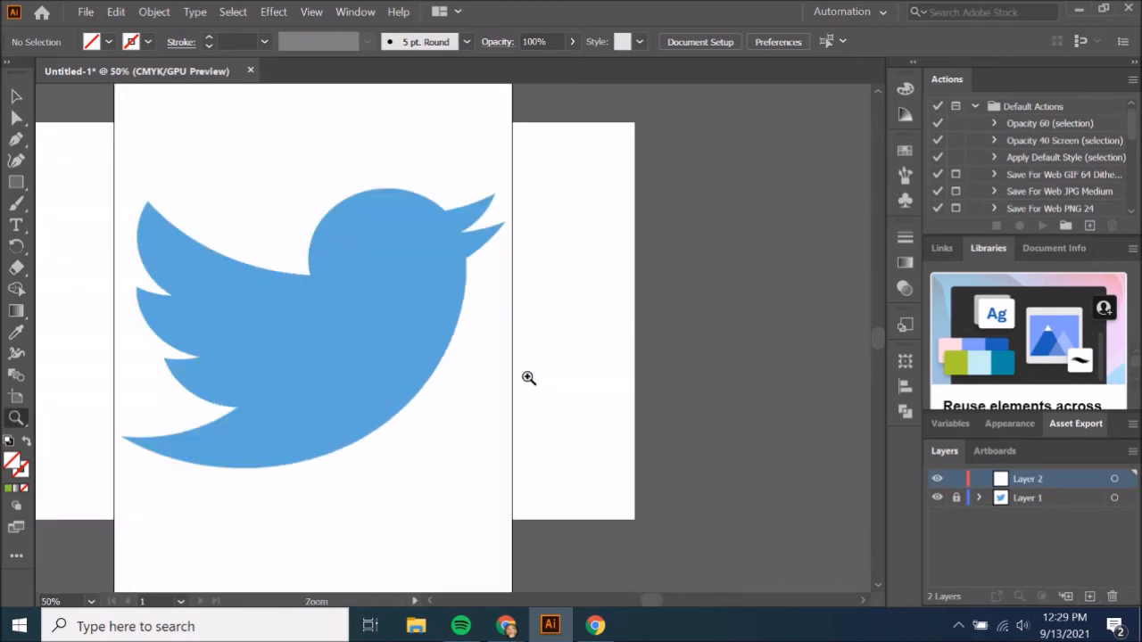
pyautogui.hscroll(-5, 346, 373)
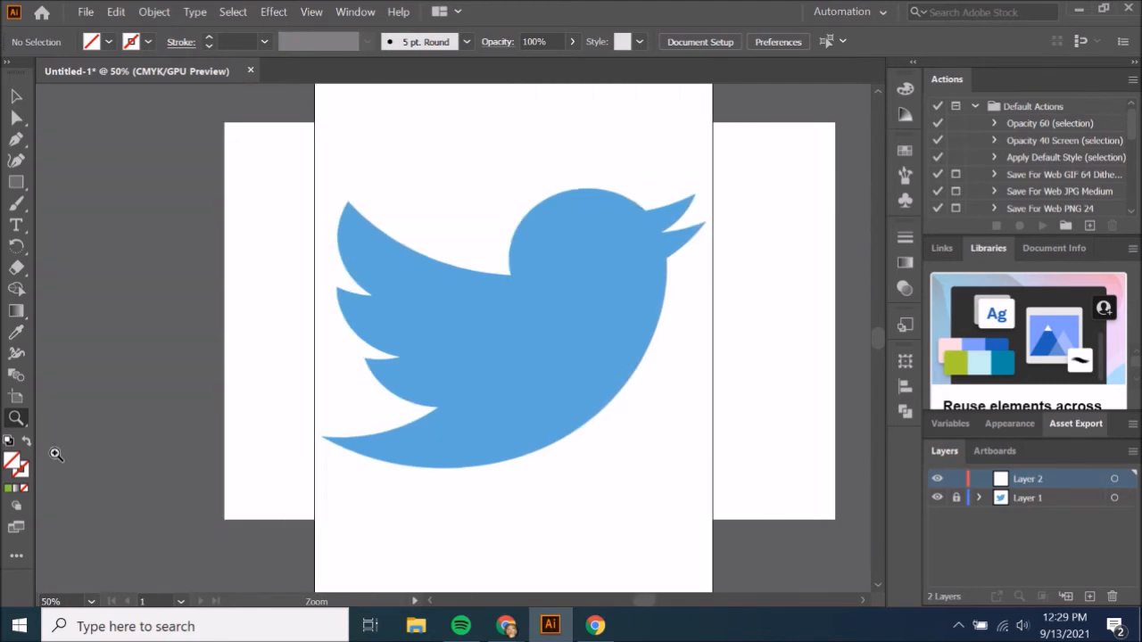
# Choose the Pen tool and set the stroke colour to CMYK Red.
pyautogui.click(16, 139)
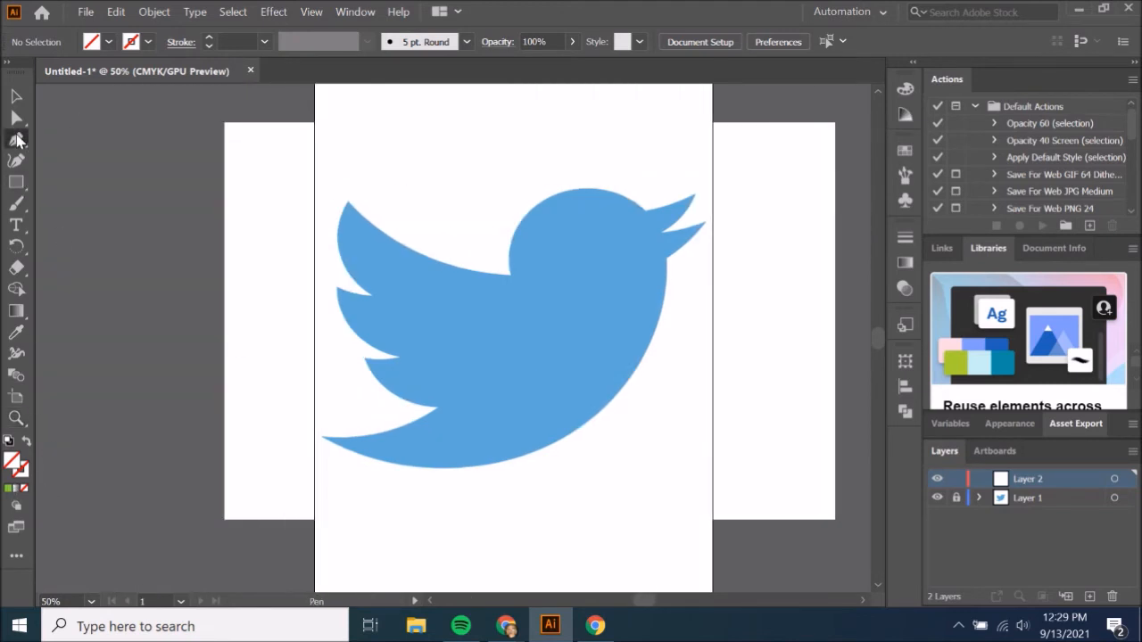
pyautogui.click(148, 42)
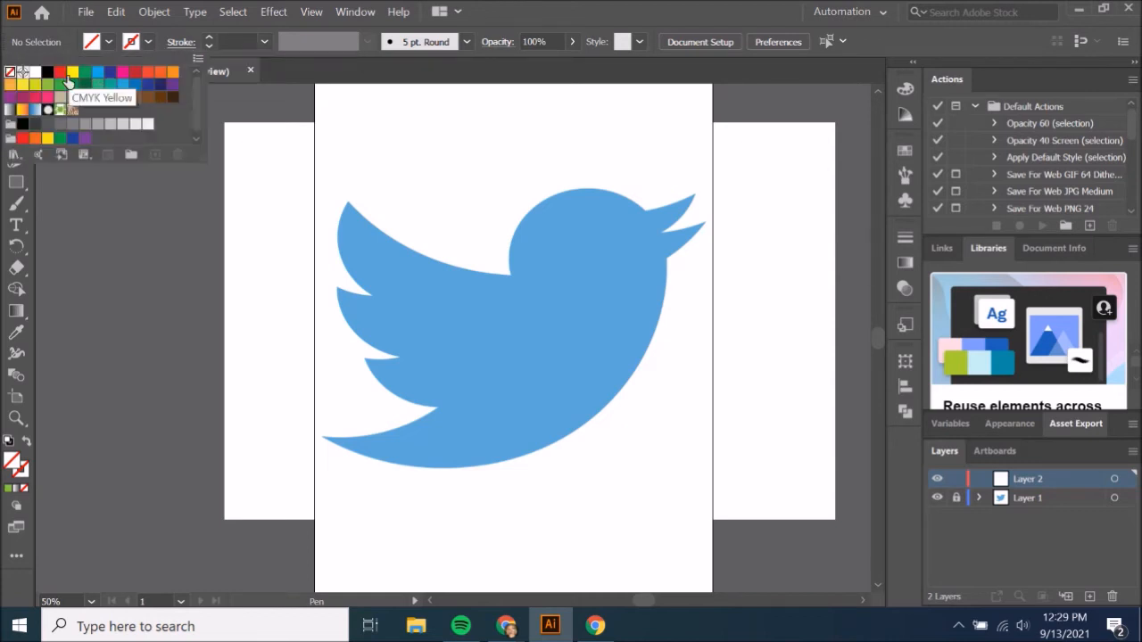
pyautogui.click(61, 74)
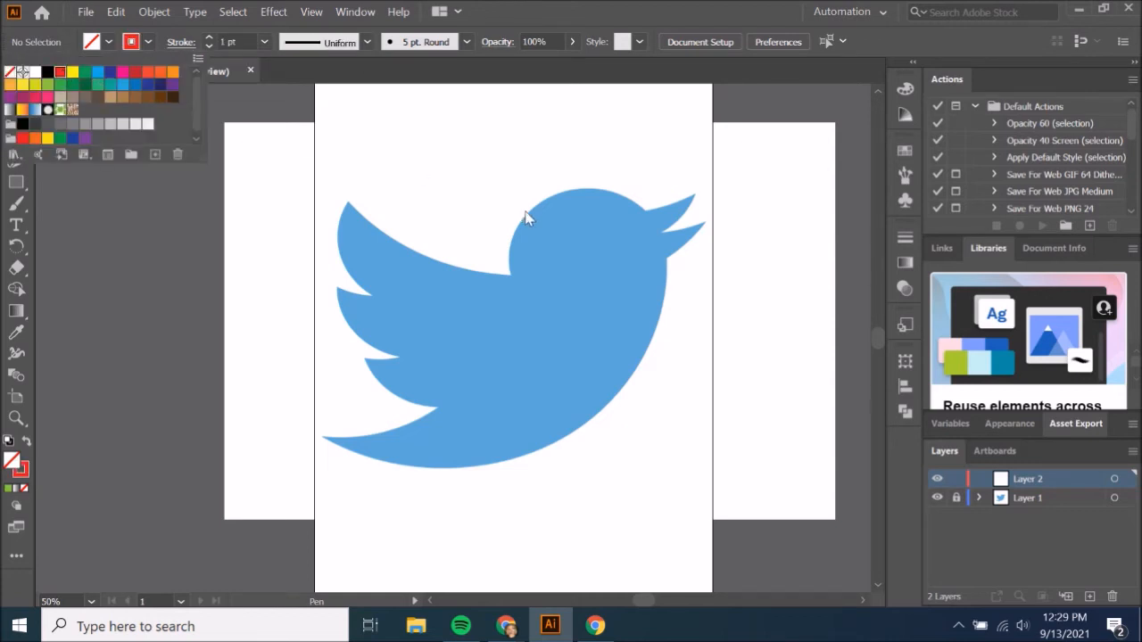
pyautogui.click(553, 10)
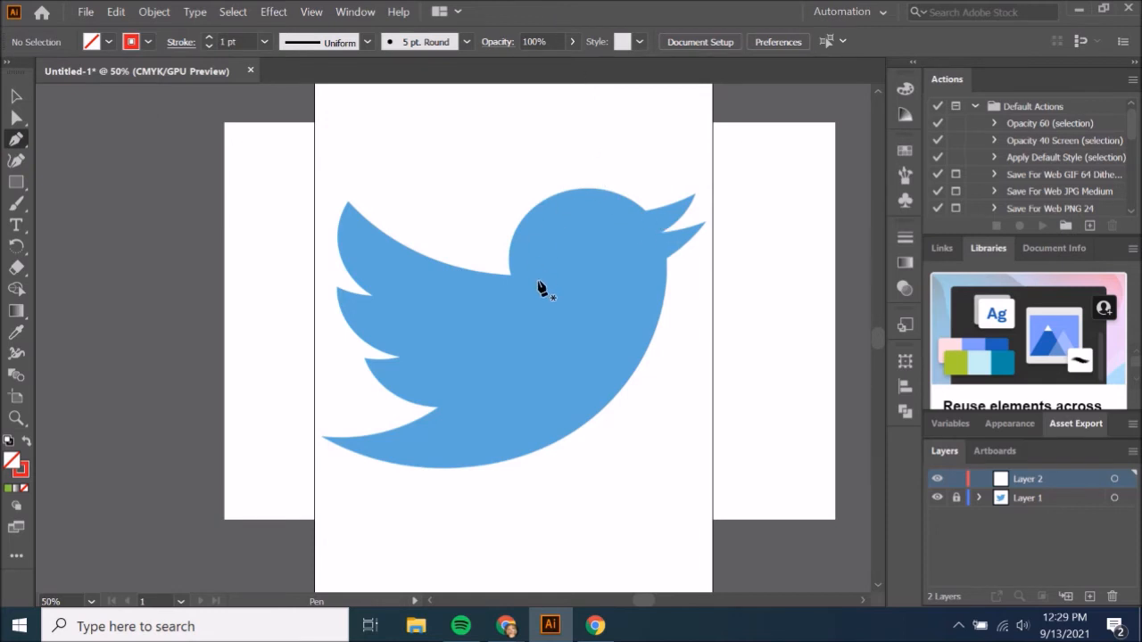
# Trace the bird with the Pen tool from the upper wing tip along the back and over the head to the beak's base.
pyautogui.click(349, 204)
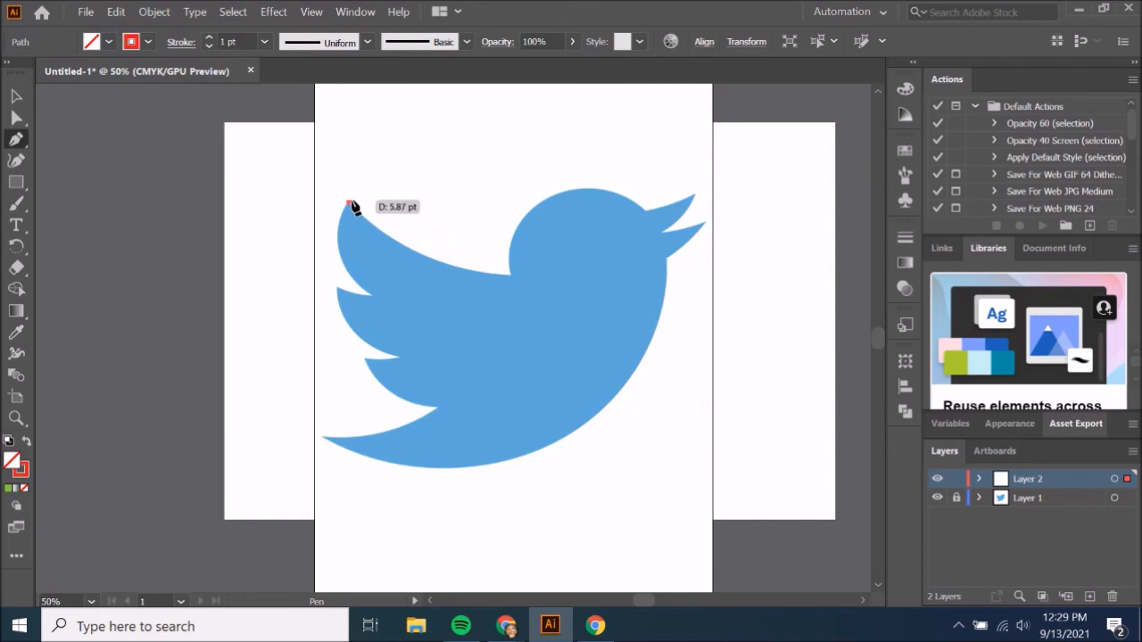
pyautogui.click(509, 276)
pyautogui.moveTo(509, 276); pyautogui.dragTo(617, 283)
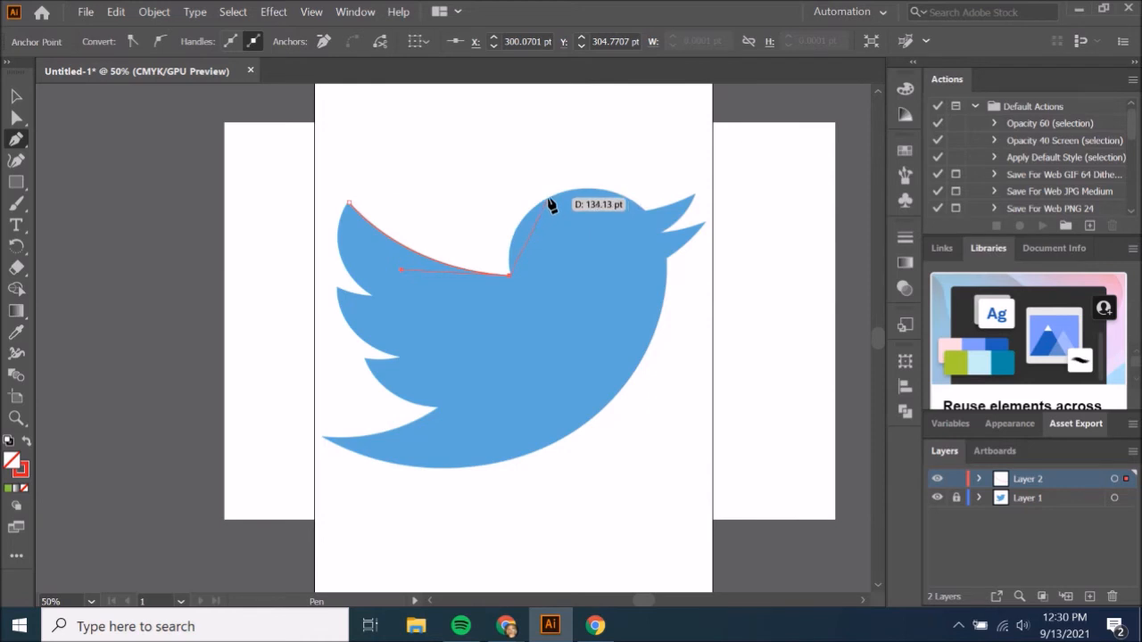
pyautogui.moveTo(562, 190); pyautogui.dragTo(595, 164)
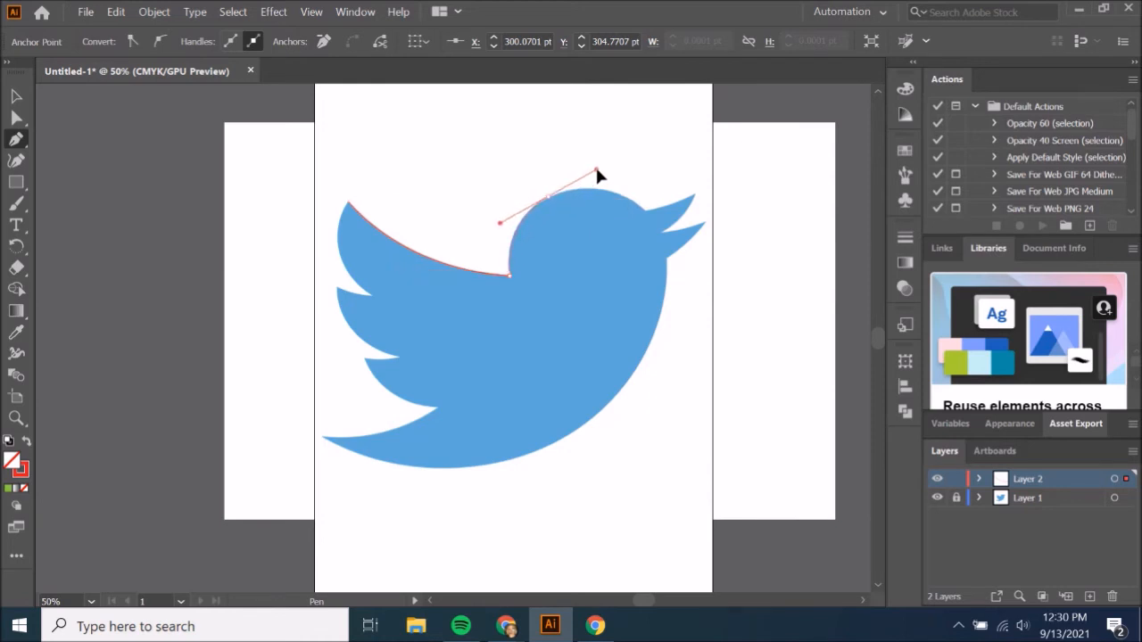
pyautogui.click(645, 212)
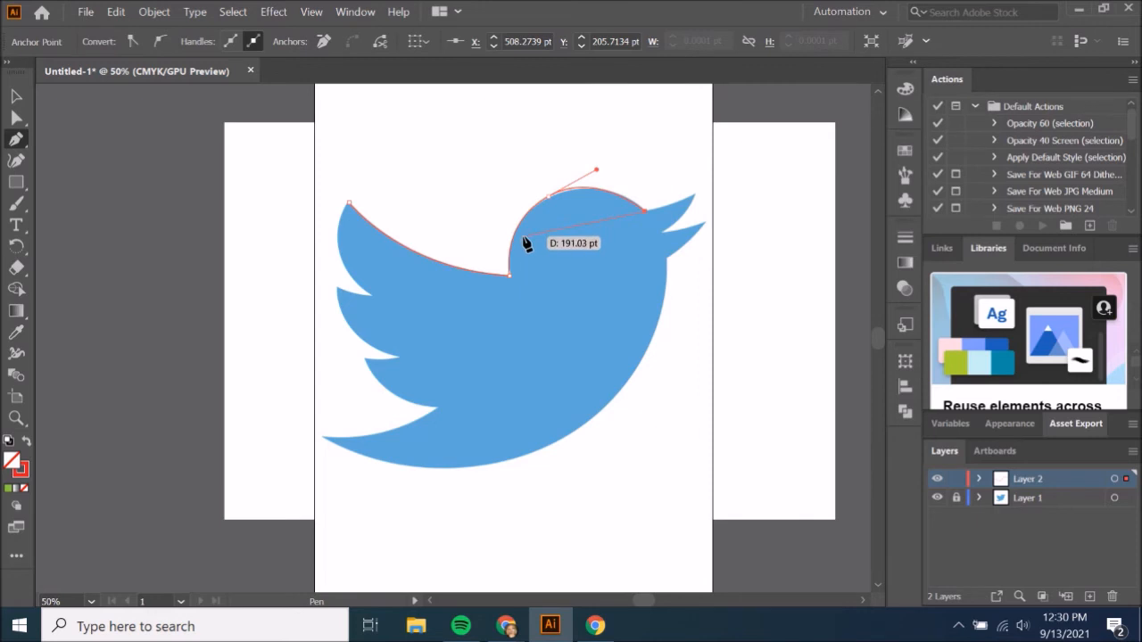
pyautogui.click(644, 210)
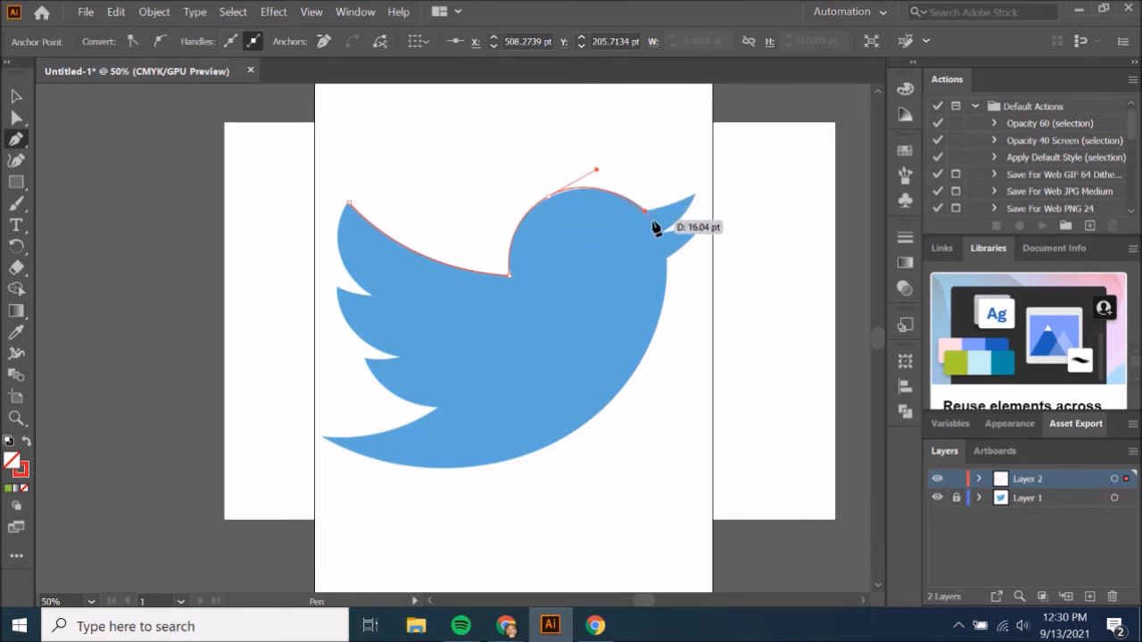
# Continue the path around the upper and lower beak points with curved segments, ending at the throat.
pyautogui.click(694, 194)
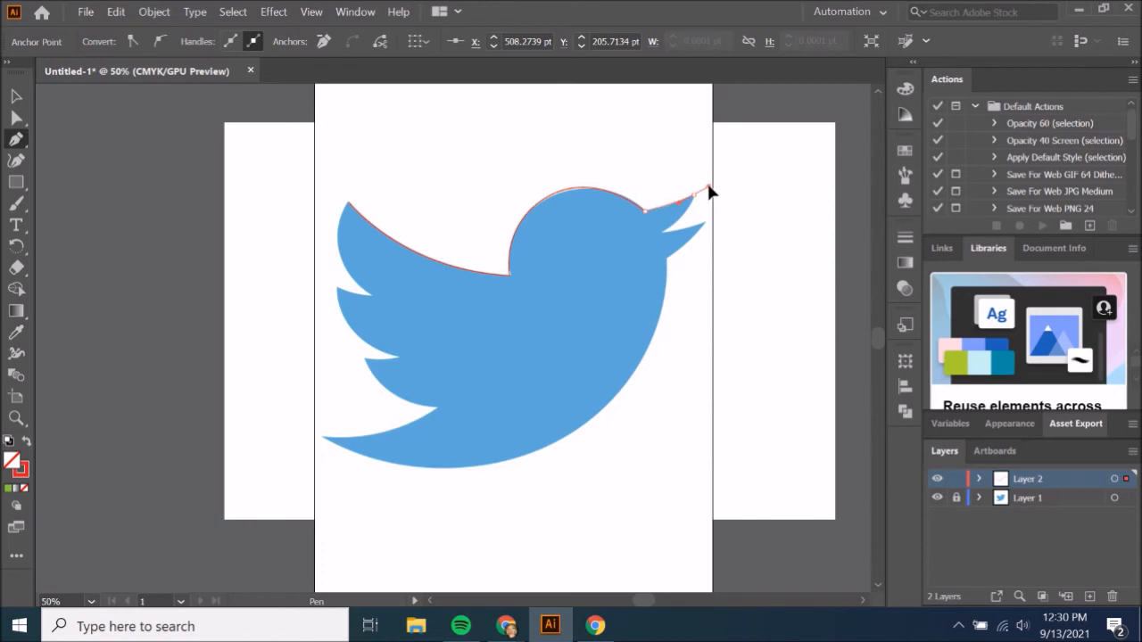
pyautogui.moveTo(708, 186); pyautogui.dragTo(698, 204)
pyautogui.hotkey('ctrl', 'z')
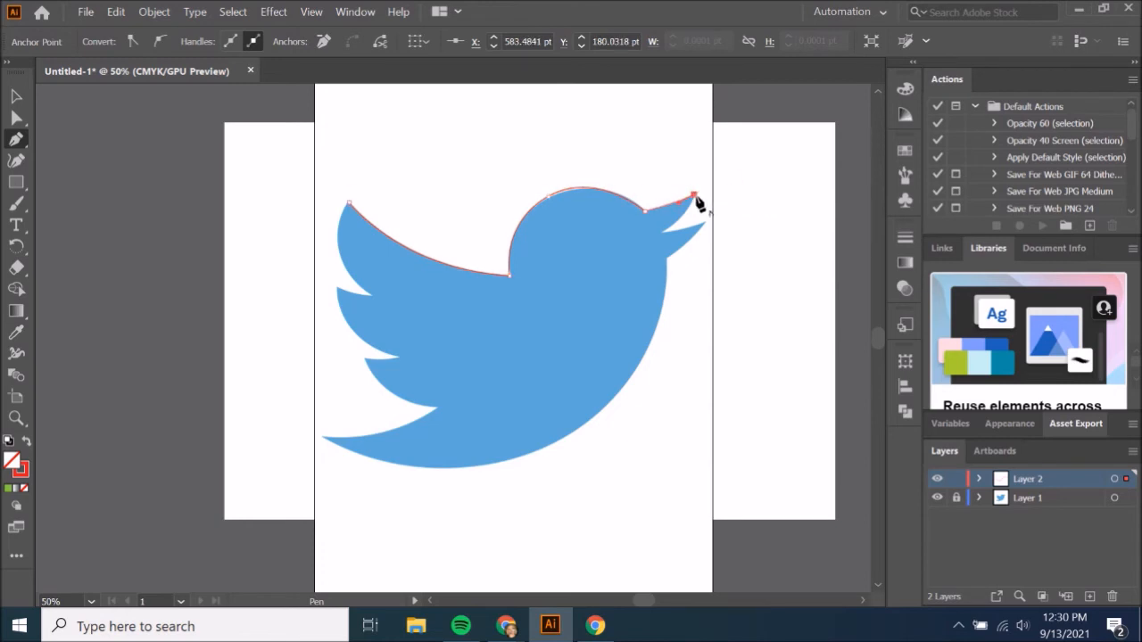
pyautogui.click(663, 229)
pyautogui.moveTo(650, 235); pyautogui.dragTo(632, 254)
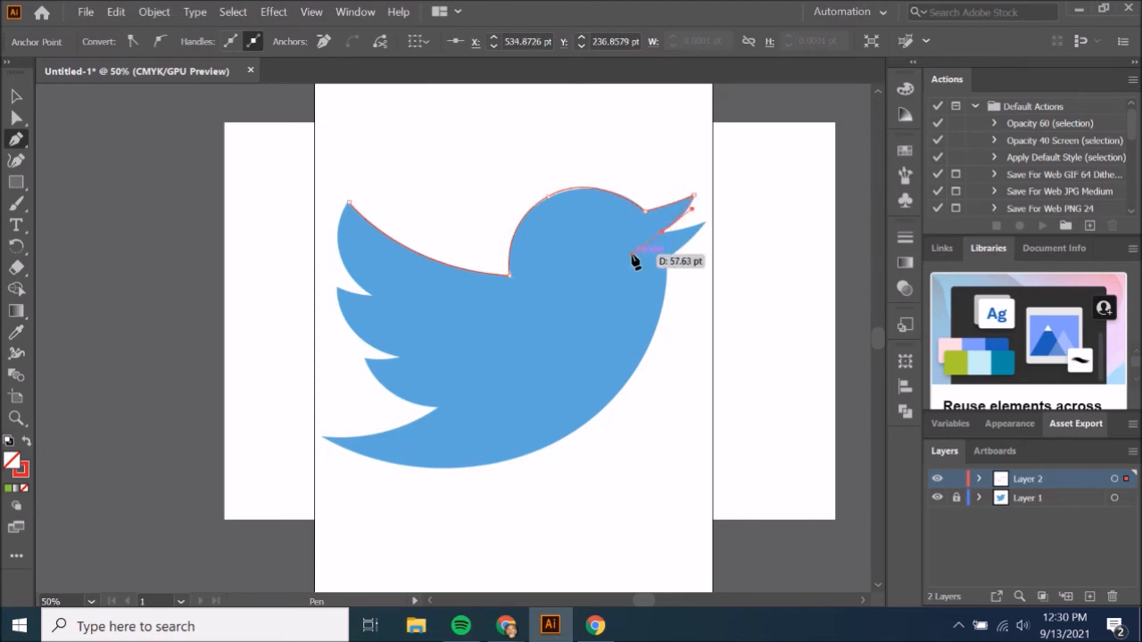
pyautogui.moveTo(664, 233); pyautogui.dragTo(711, 221)
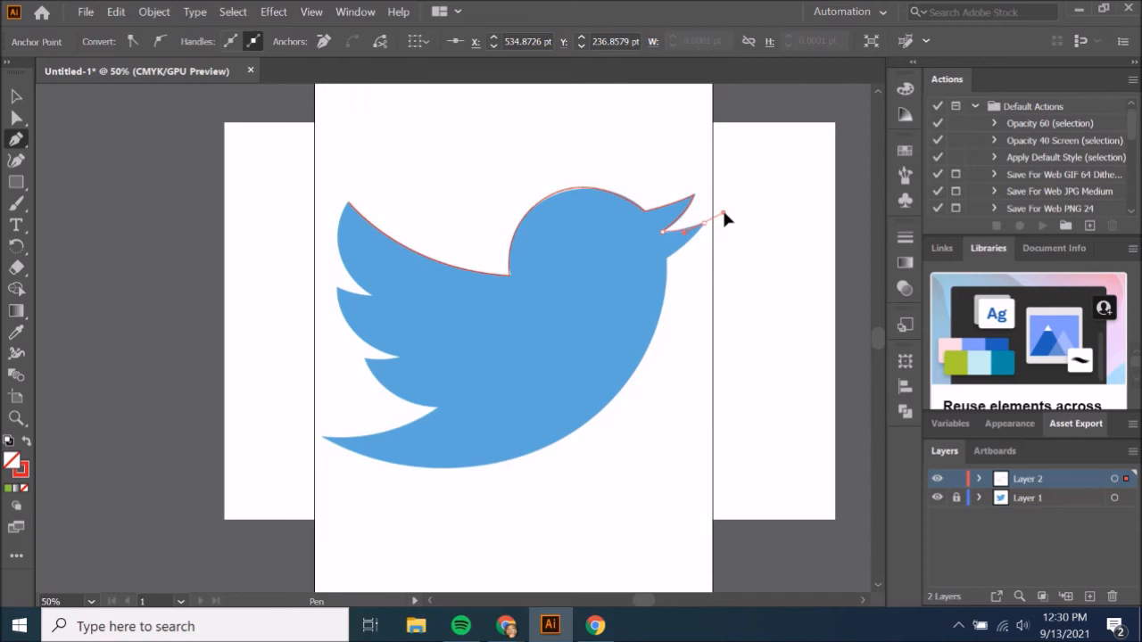
pyautogui.moveTo(704, 221); pyautogui.dragTo(669, 260)
pyautogui.moveTo(648, 270); pyautogui.dragTo(670, 265)
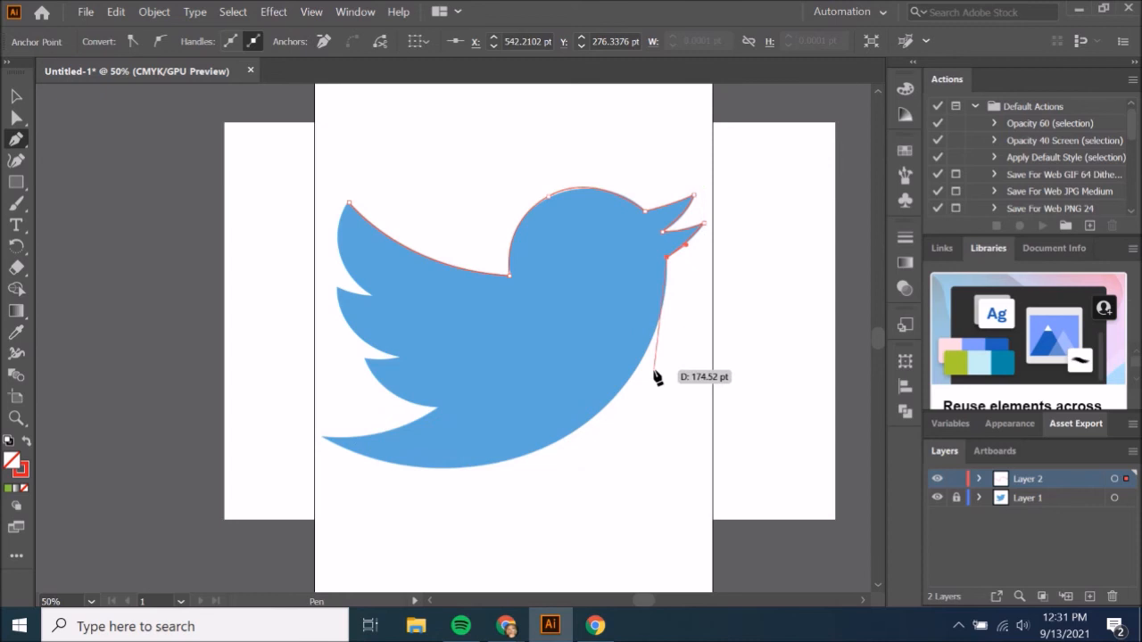
# Trace the belly curve from the throat along the underside to the tail tip, ending in a corner point.
pyautogui.click(582, 427)
pyautogui.moveTo(582, 425); pyautogui.dragTo(492, 484)
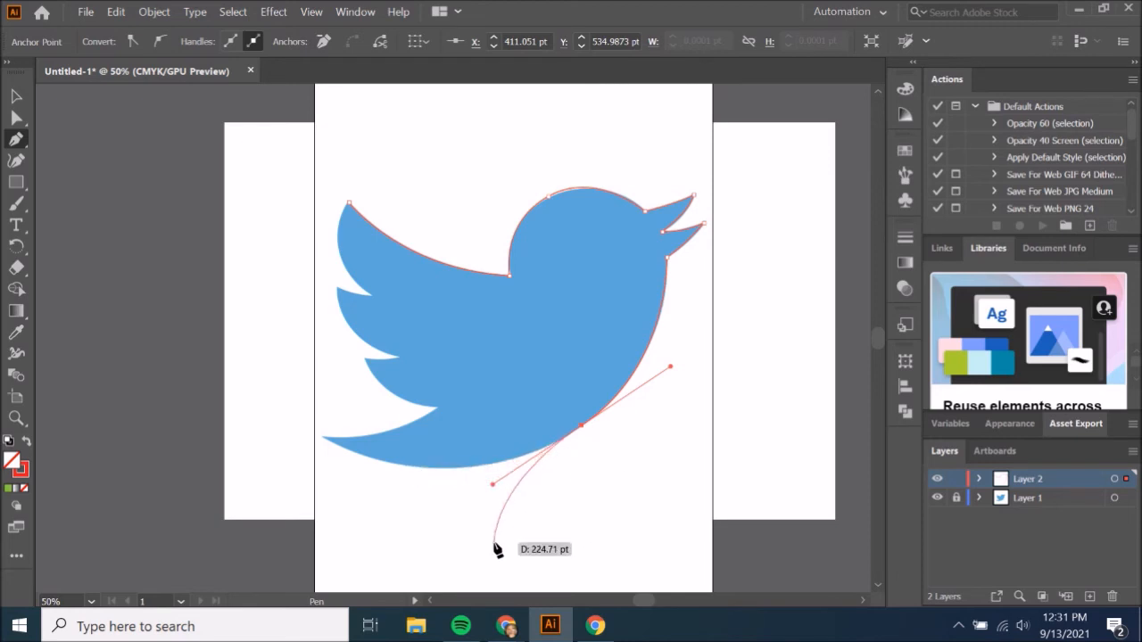
pyautogui.click(400, 466)
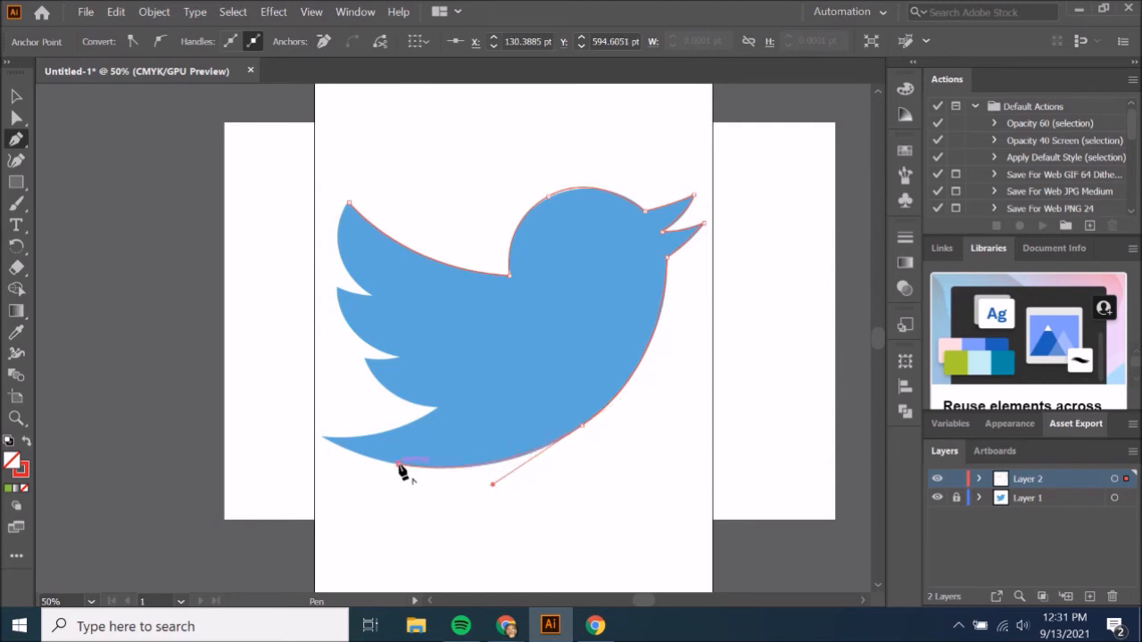
pyautogui.click(322, 442)
pyautogui.moveTo(319, 438); pyautogui.dragTo(293, 419)
pyautogui.click(319, 436)
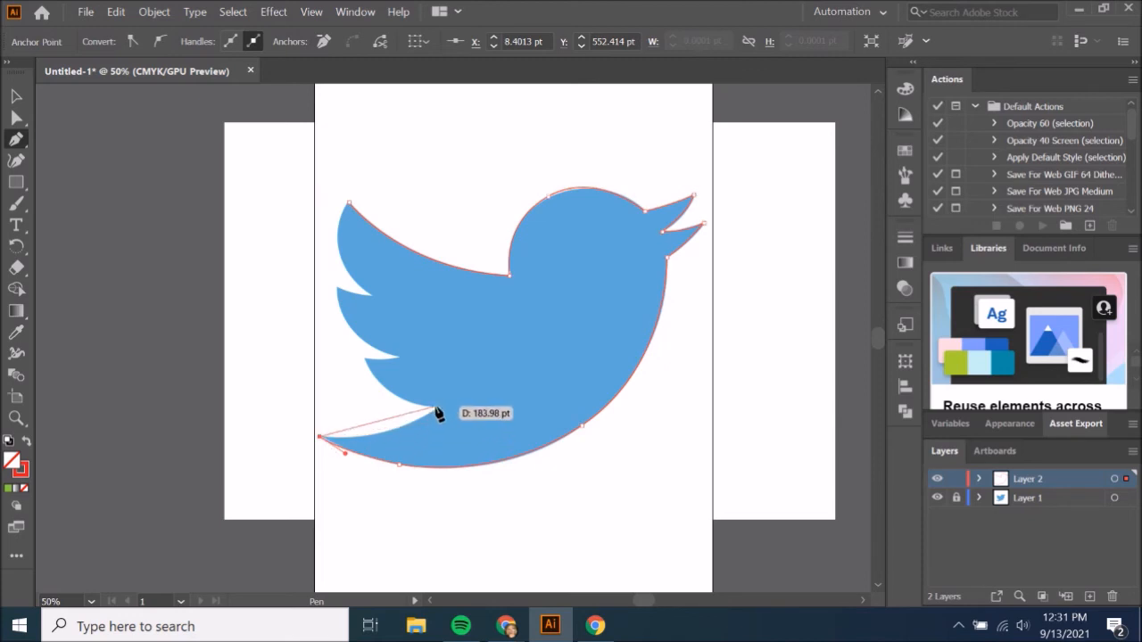
# Trace the tail's upper edge and the lowest wing feather with curved segments and corner points.
pyautogui.moveTo(437, 407); pyautogui.dragTo(489, 366)
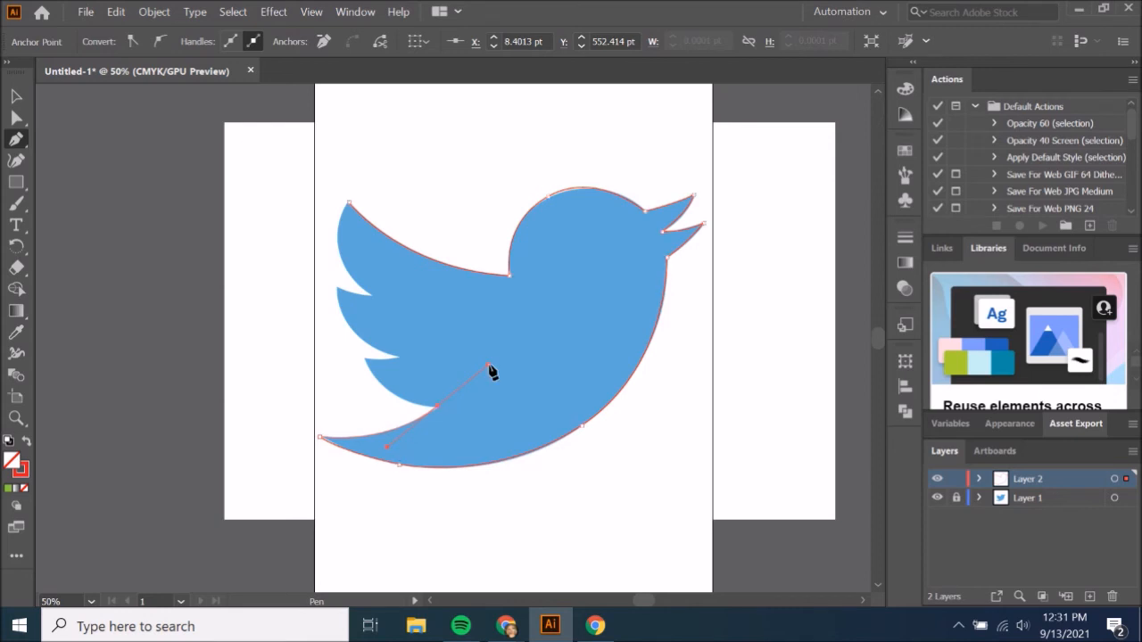
pyautogui.click(438, 407)
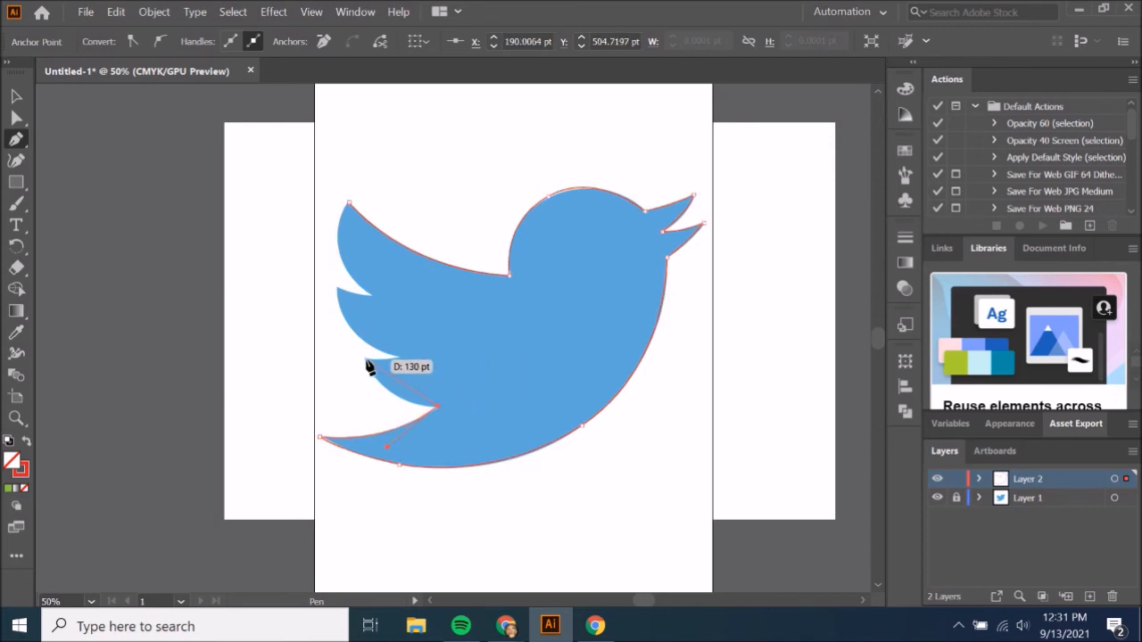
pyautogui.moveTo(364, 361); pyautogui.dragTo(334, 307)
pyautogui.moveTo(364, 359); pyautogui.dragTo(334, 234)
# Trace the remaining feathers to close the path at the upper wing tip, and swap its fill and stroke colours.
pyautogui.click(337, 289)
pyautogui.keyDown('ctrl'); pyautogui.click(371, 298); pyautogui.keyUp('ctrl')
pyautogui.moveTo(383, 296); pyautogui.dragTo(336, 211)
pyautogui.keyDown('ctrl'); pyautogui.click(337, 245); pyautogui.keyUp('ctrl')
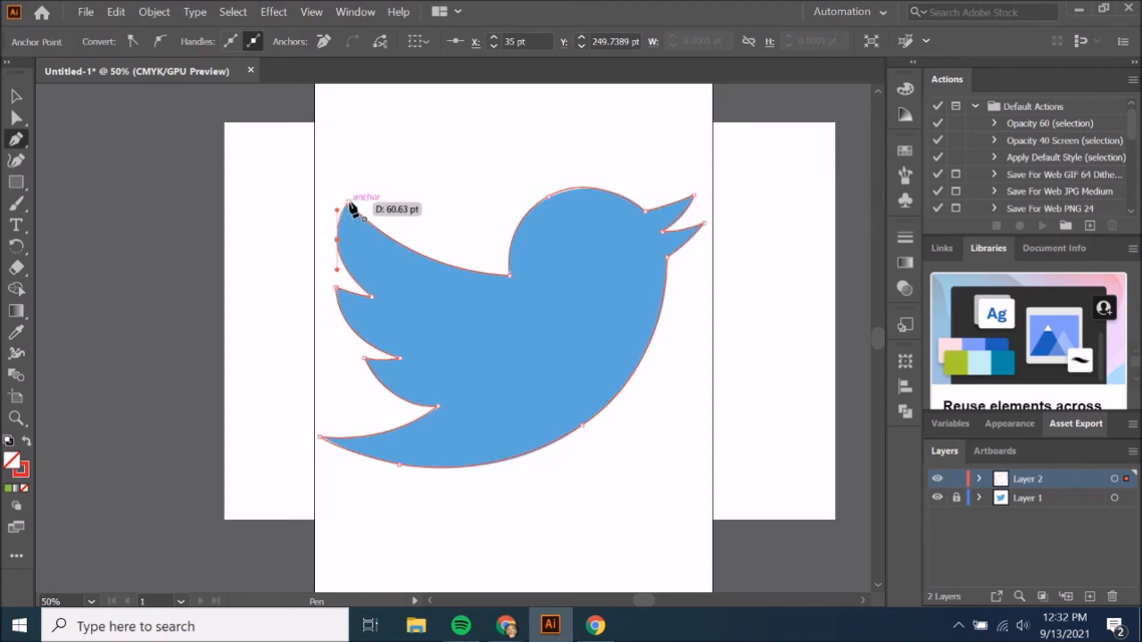
pyautogui.moveTo(350, 207); pyautogui.dragTo(349, 208)
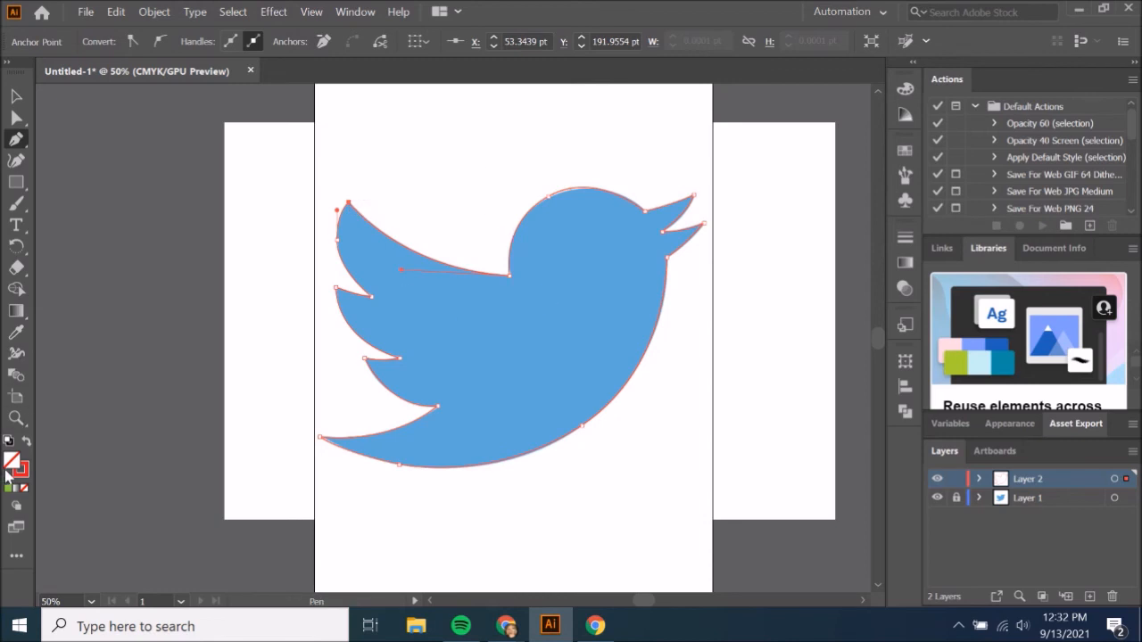
pyautogui.click(27, 453)
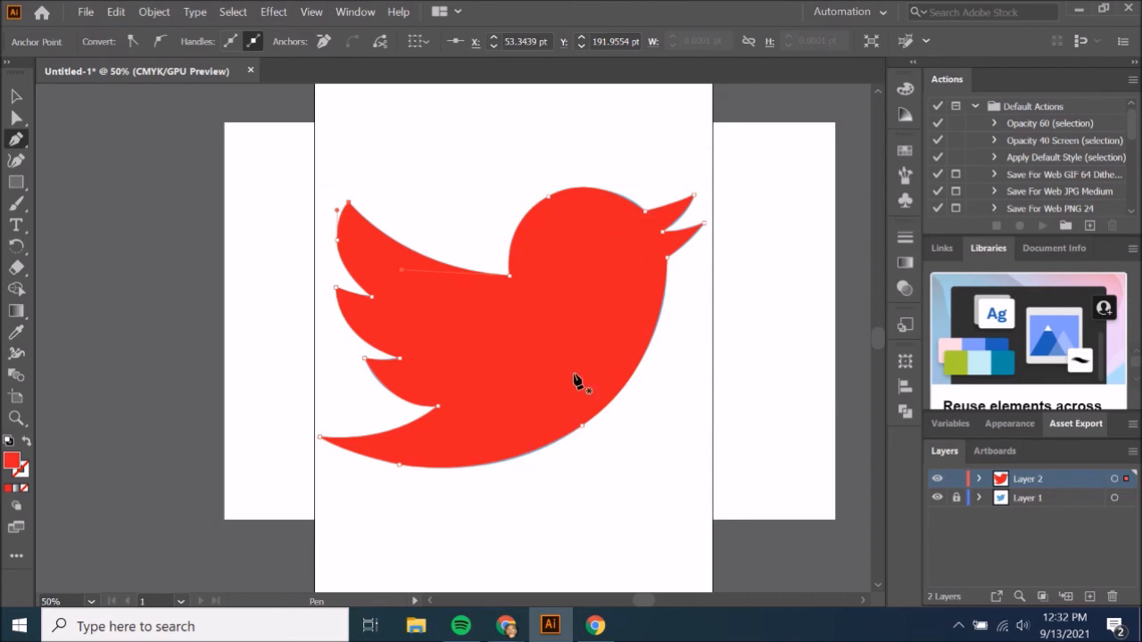
# Use Direct Selection to nudge the anchor between the head and the upper beak up by 2 pt.
pyautogui.press('z')
pyautogui.click(628, 256)
pyautogui.click(435, 332)
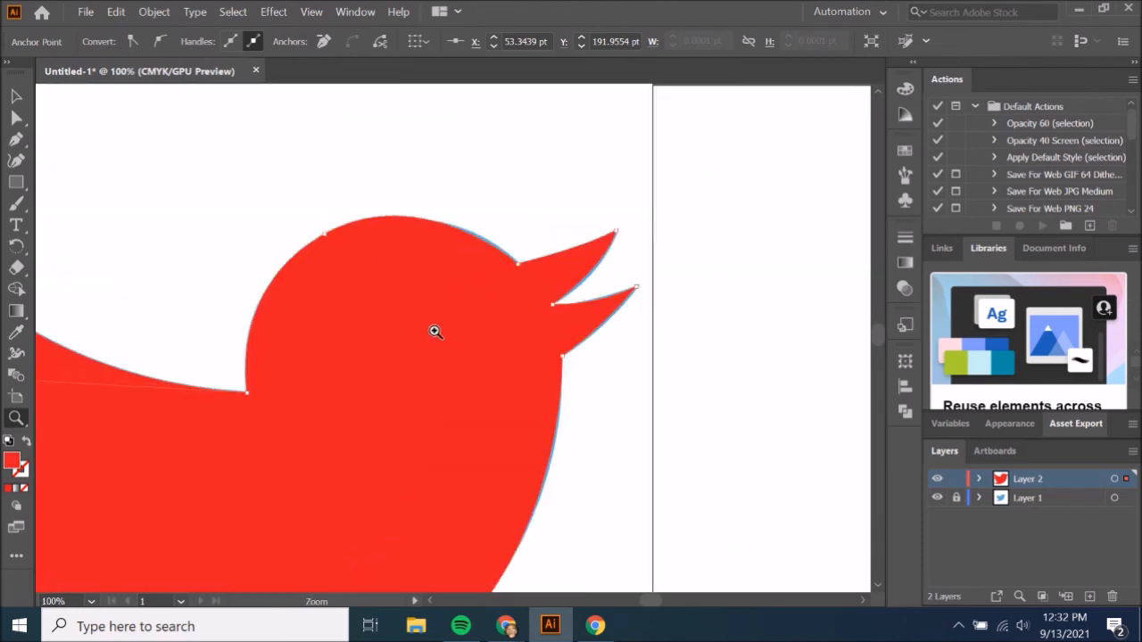
pyautogui.click(435, 332)
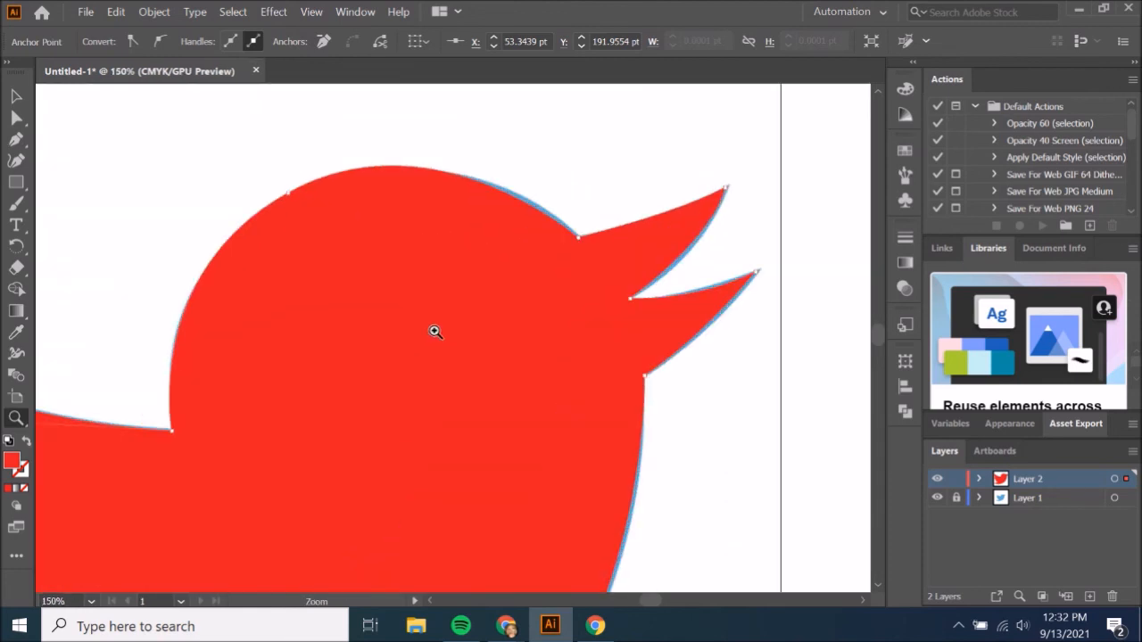
pyautogui.click(17, 119)
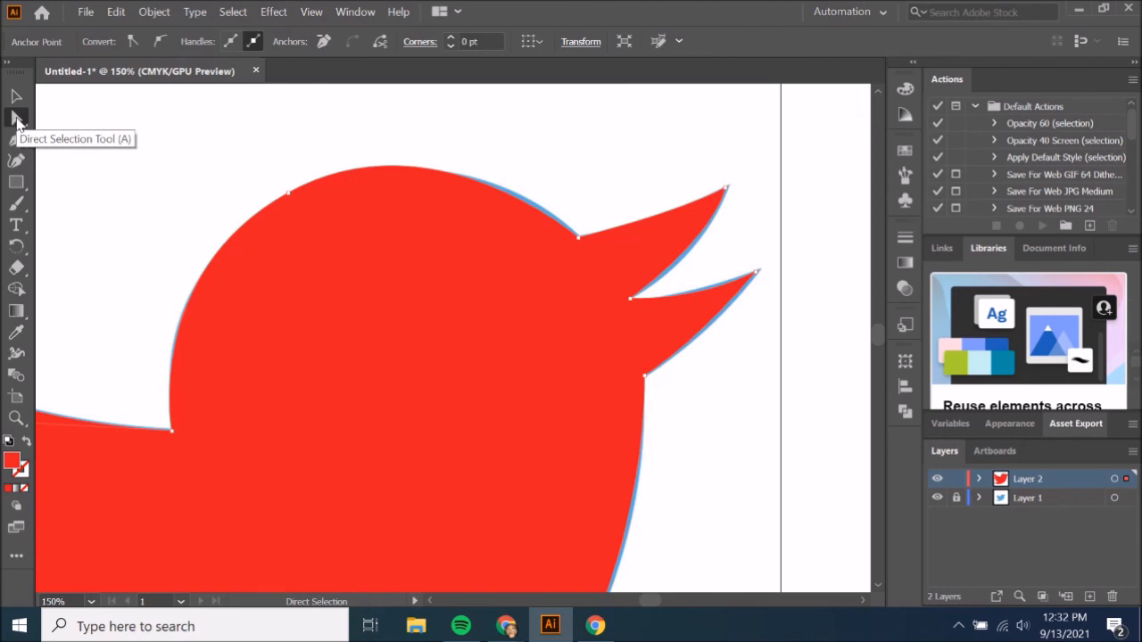
pyautogui.moveTo(580, 240); pyautogui.dragTo(581, 246)
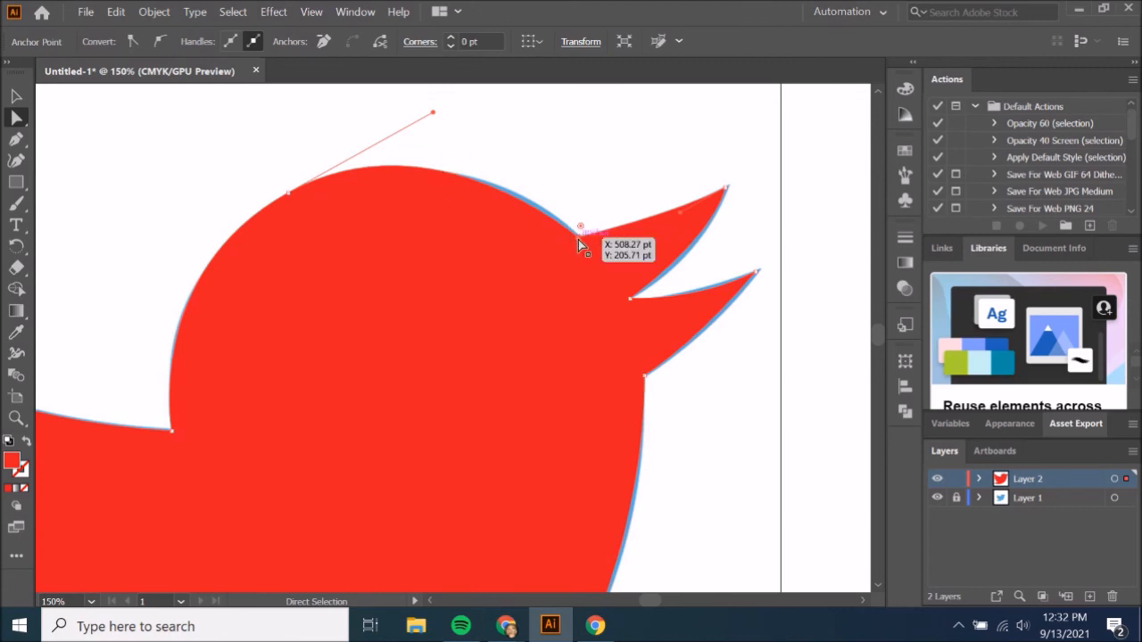
pyautogui.press('Left')
pyautogui.press('Right')
pyautogui.press('Up')
pyautogui.press('Up')
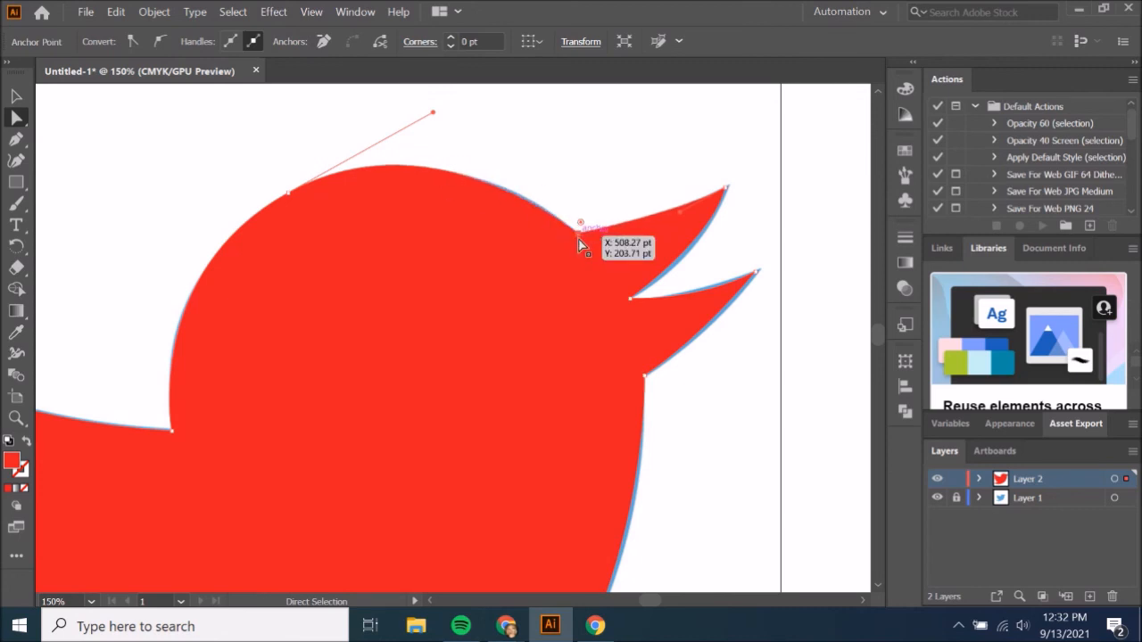
# Nudge the upper beak's tip slightly right and up, and adjust its handle so the underside matches the blue bird.
pyautogui.click(725, 189)
pyautogui.click(726, 189)
pyautogui.press('Right')
pyautogui.press('Right')
pyautogui.press('Up')
pyautogui.moveTo(719, 231); pyautogui.dragTo(697, 265)
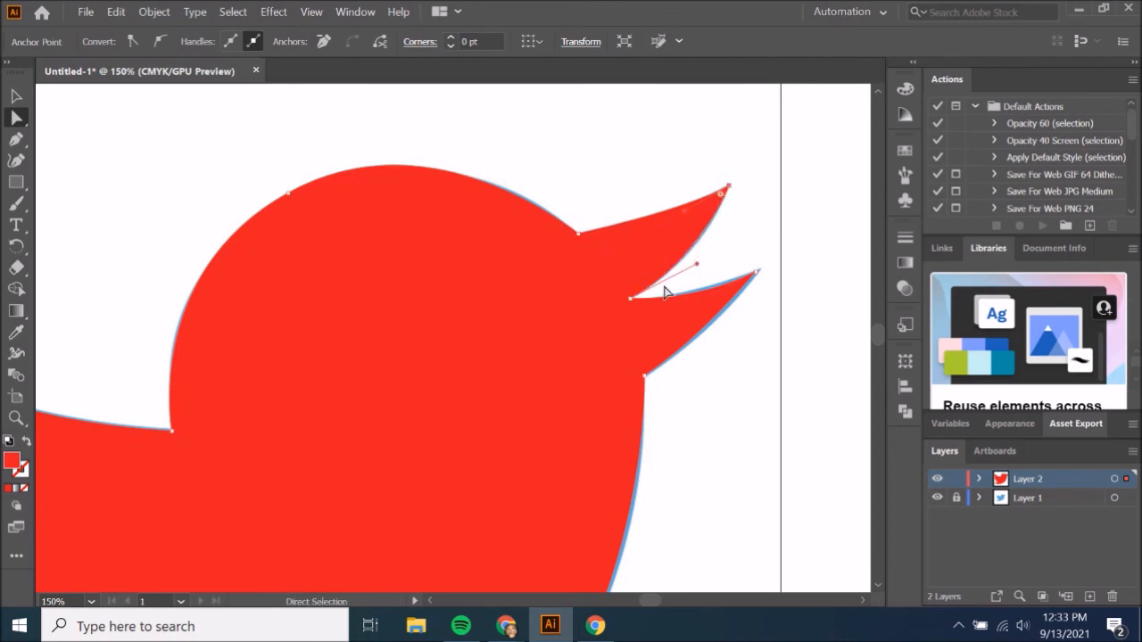
# Lengthen the direction handle above the head so the curve covers the blue edge towards the beak.
pyautogui.click(460, 181)
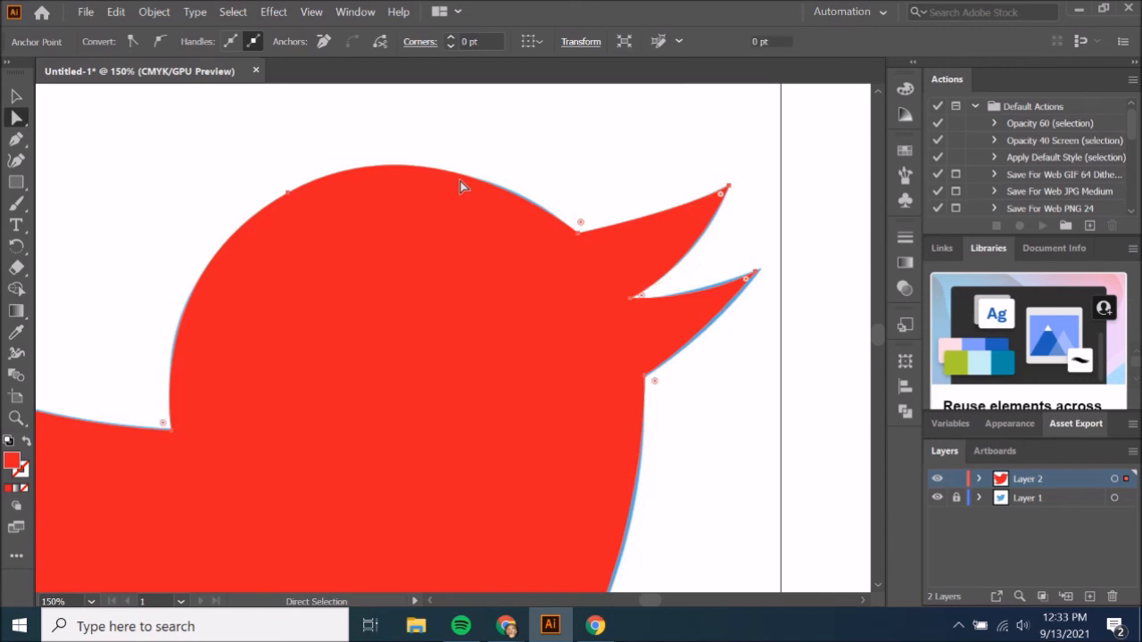
pyautogui.click(578, 234)
pyautogui.moveTo(434, 113); pyautogui.dragTo(447, 109)
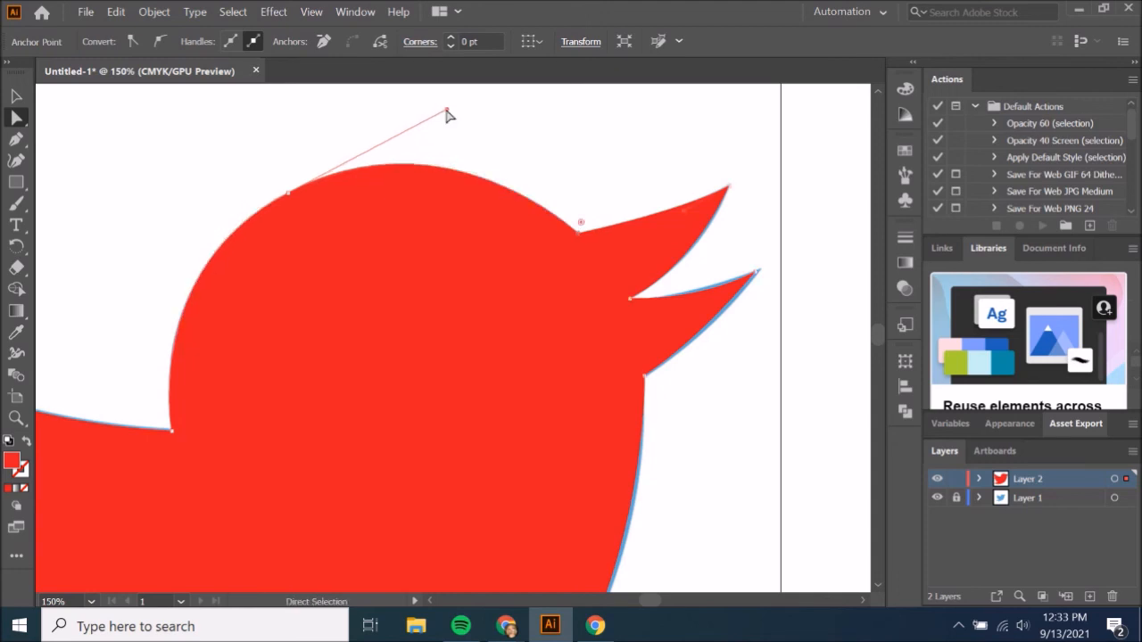
# Move the lower beak's tip slightly outward and shorten the handle of its upper edge to match the blue bird.
pyautogui.moveTo(757, 272); pyautogui.dragTo(761, 268)
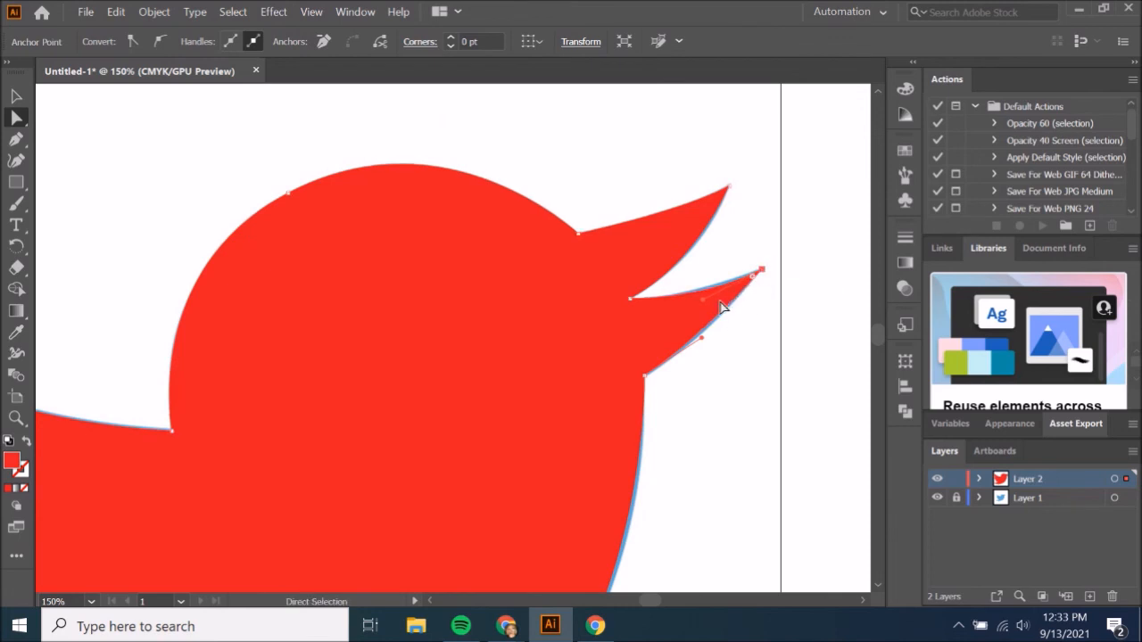
pyautogui.moveTo(701, 307); pyautogui.dragTo(693, 298)
pyautogui.hotkey('ctrl', 'z')
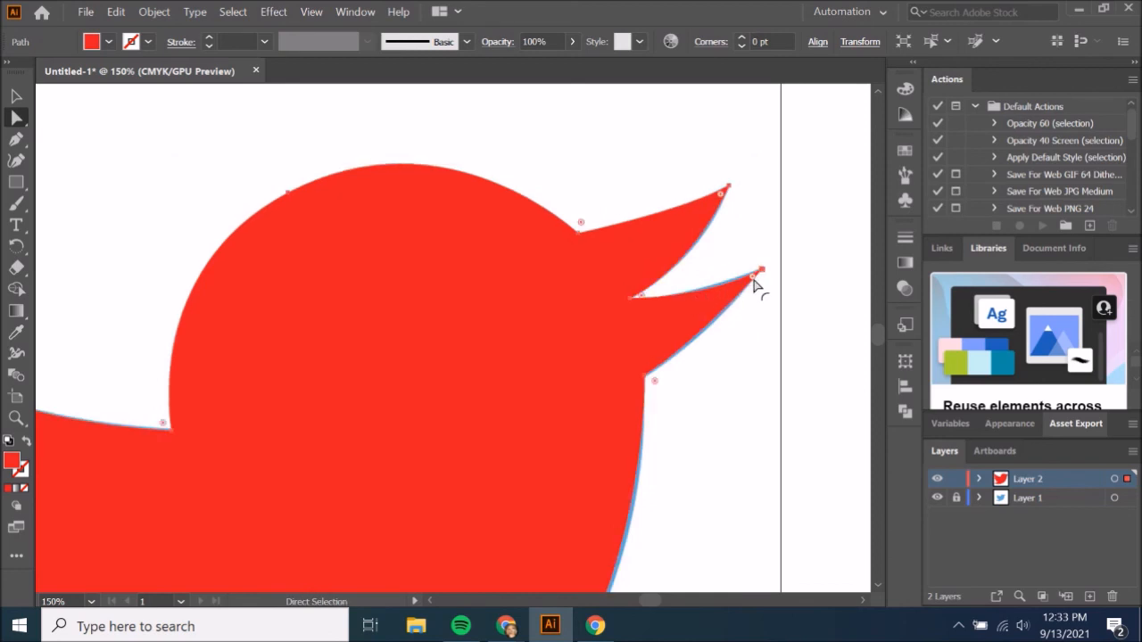
pyautogui.click(761, 269)
pyautogui.moveTo(704, 300); pyautogui.dragTo(732, 291)
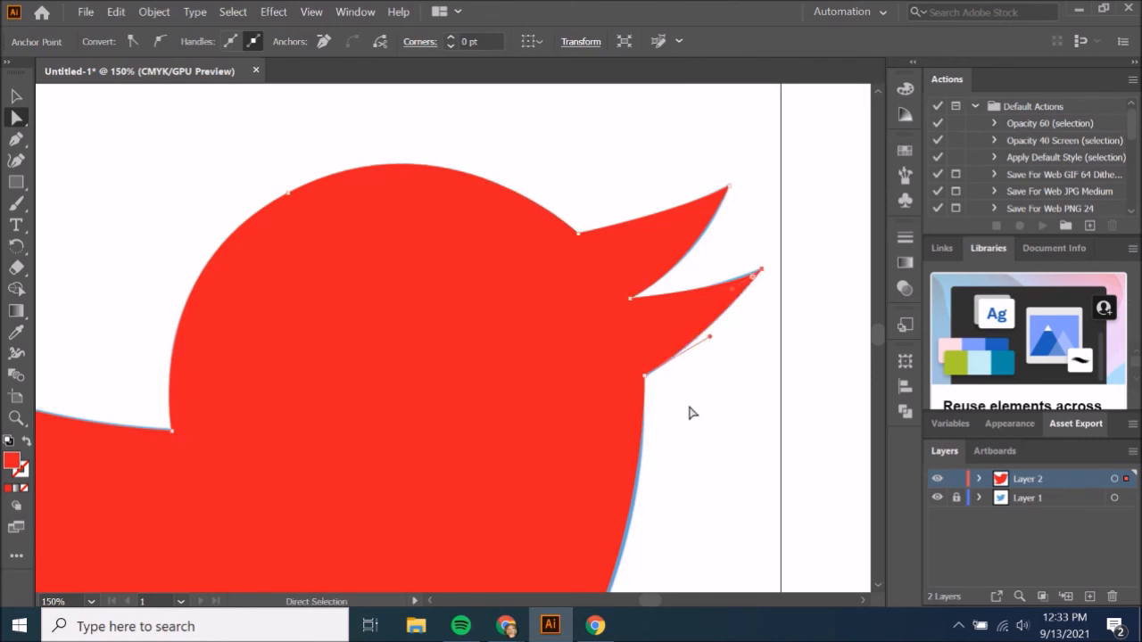
# Move the inner anchor between the middle and lower wing feathers slightly left and up to match the blue bird's notch.
pyautogui.scroll(-5, 687, 401)
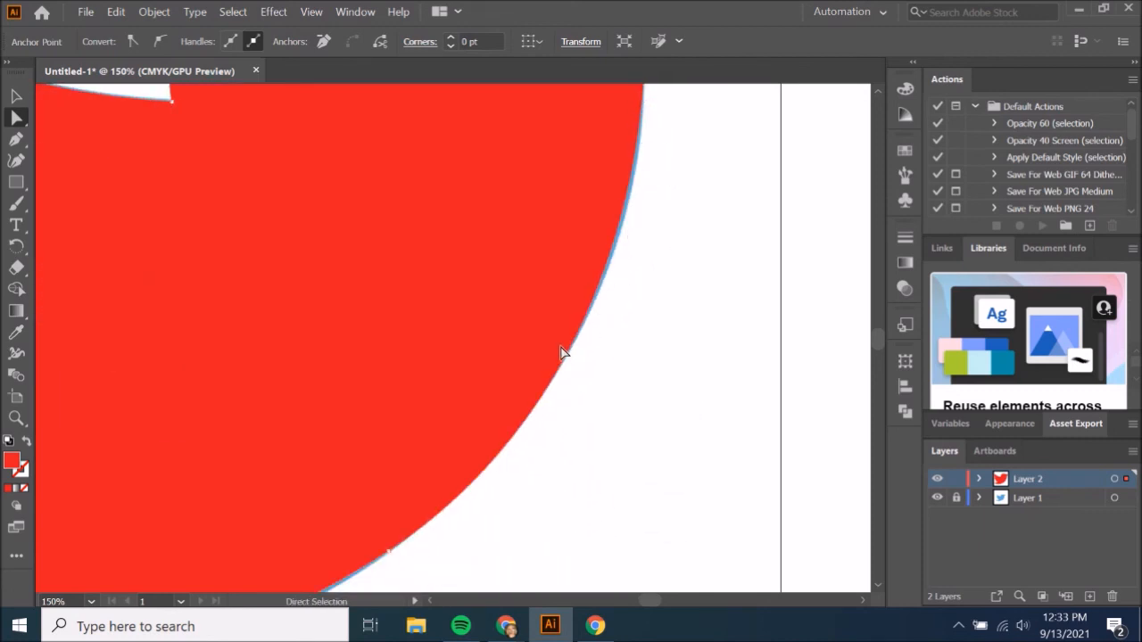
pyautogui.hscroll(-3, 564, 354)
pyautogui.scroll(-2, 564, 354)
pyautogui.scroll(-1, 571, 350)
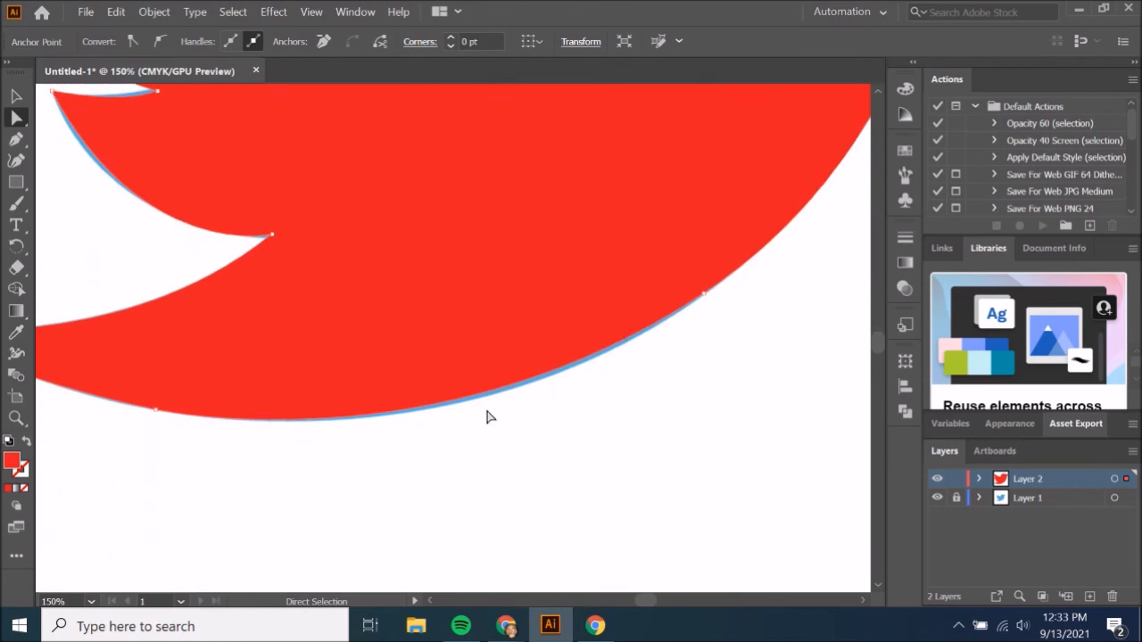
pyautogui.hscroll(-3, 301, 414)
pyautogui.scroll(4, 299, 413)
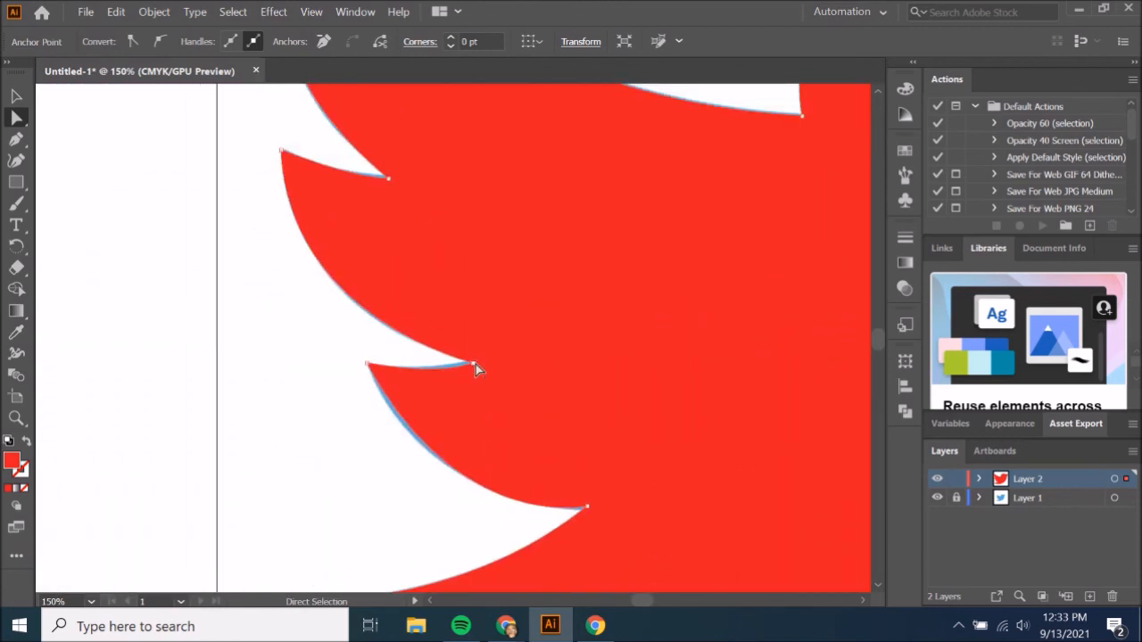
pyautogui.moveTo(476, 364); pyautogui.dragTo(465, 360)
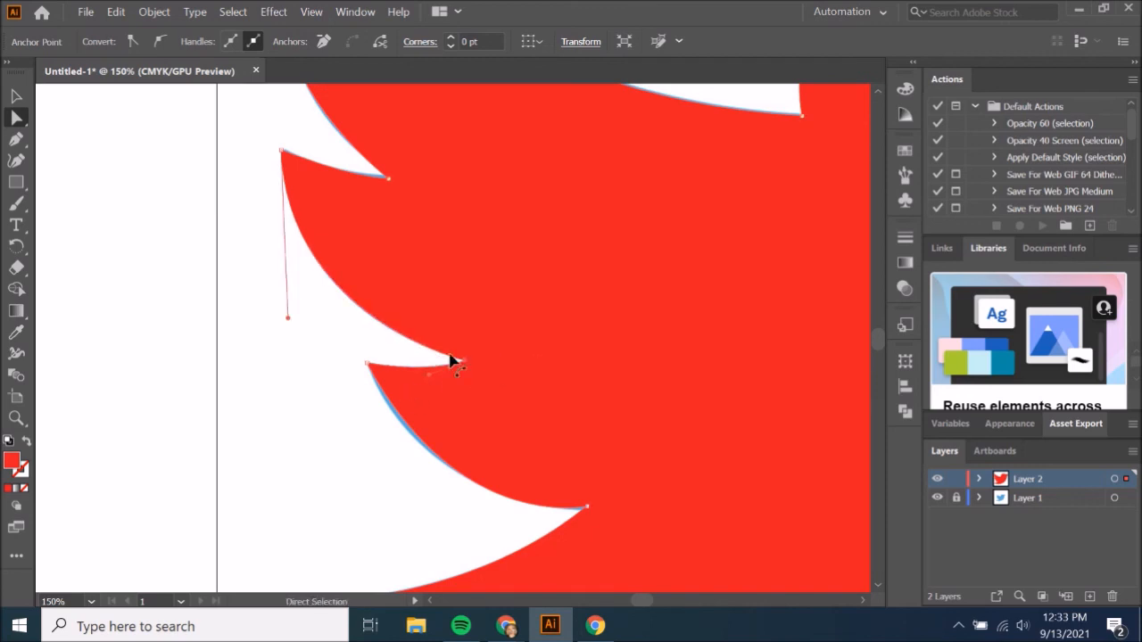
# Adjust the lower feather tip's handle and shift the notch anchor beneath it slightly down and left to cover the blue edge.
pyautogui.click(366, 364)
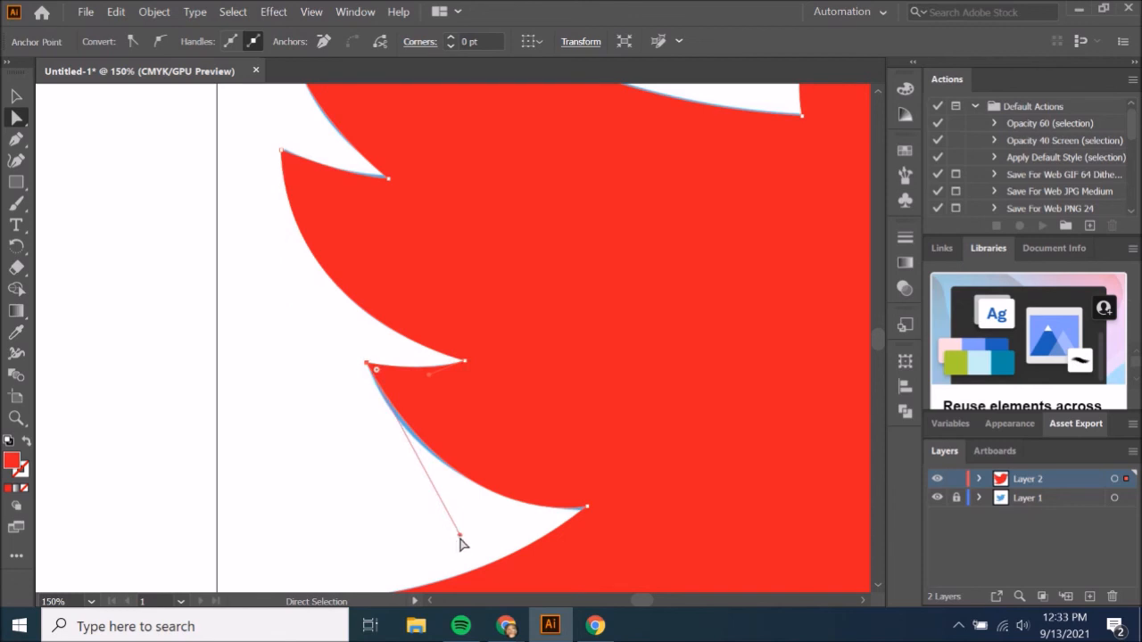
pyautogui.moveTo(586, 506); pyautogui.dragTo(582, 511)
pyautogui.moveTo(458, 535); pyautogui.dragTo(418, 502)
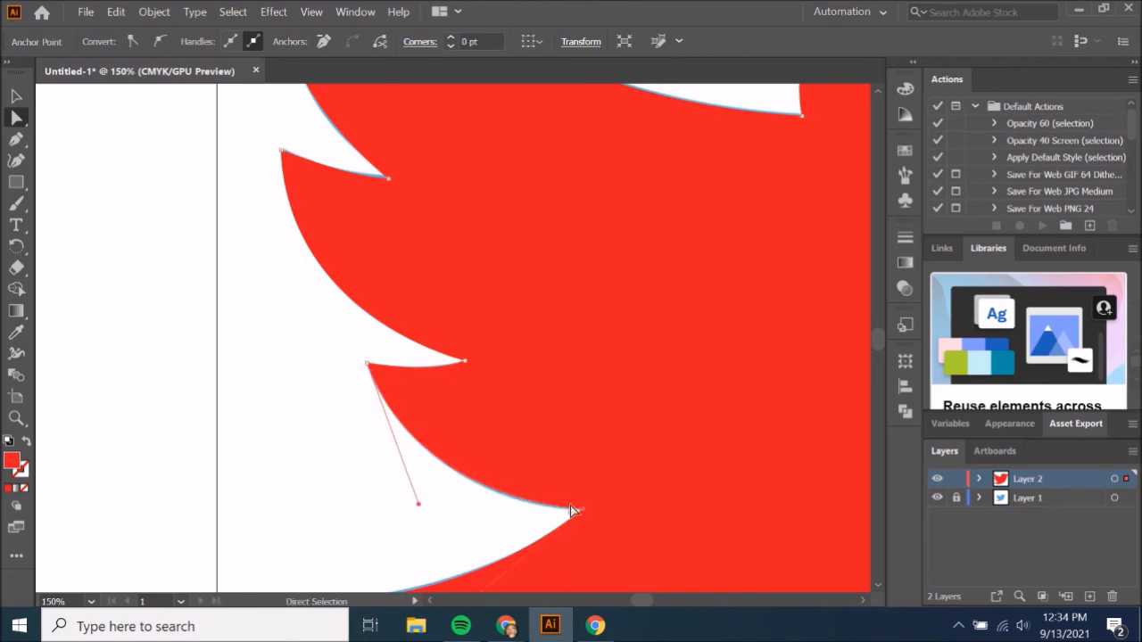
# Try moving the upper wing tip's anchor inward and swinging the outer wing edge's handle outward, undoing each change.
pyautogui.scroll(5, 417, 412)
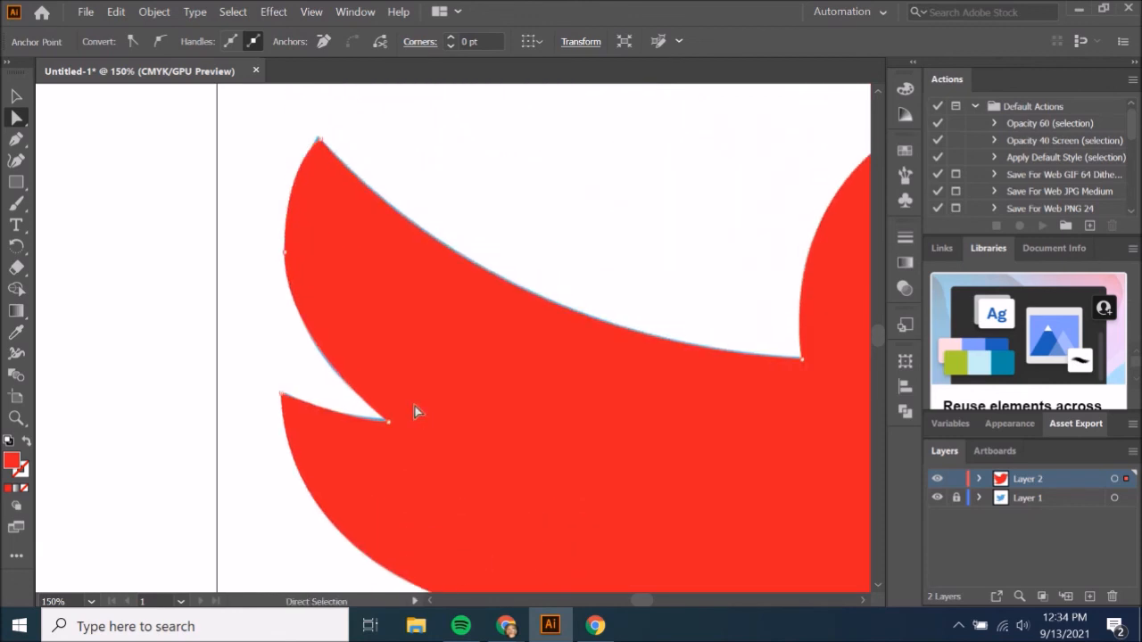
pyautogui.moveTo(324, 147); pyautogui.dragTo(363, 292)
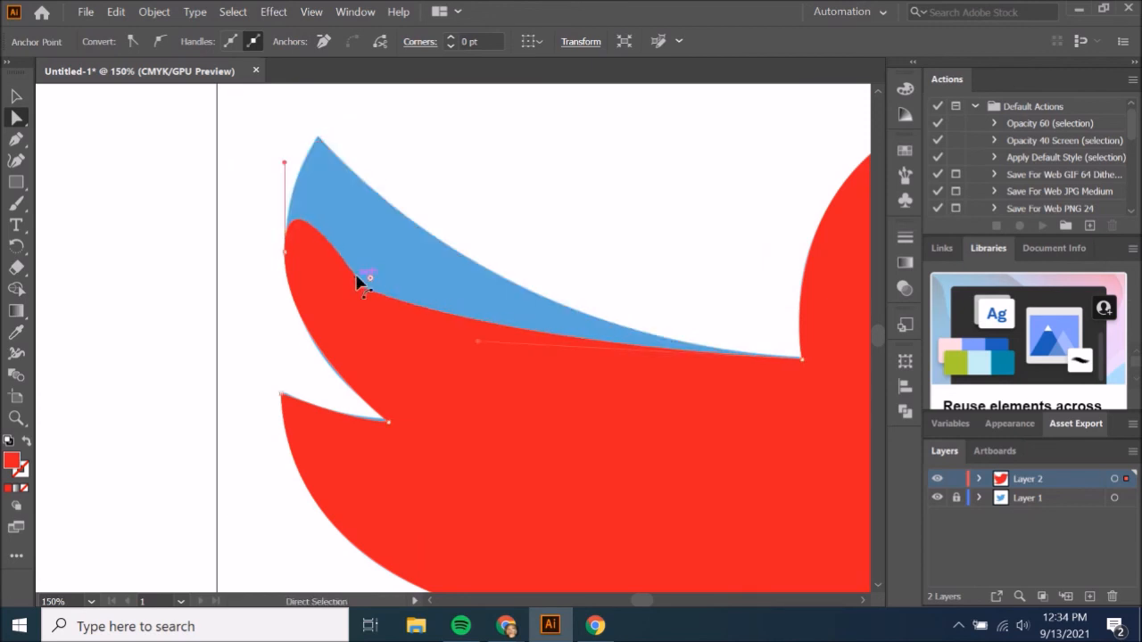
pyautogui.hotkey('ctrl', 'z')
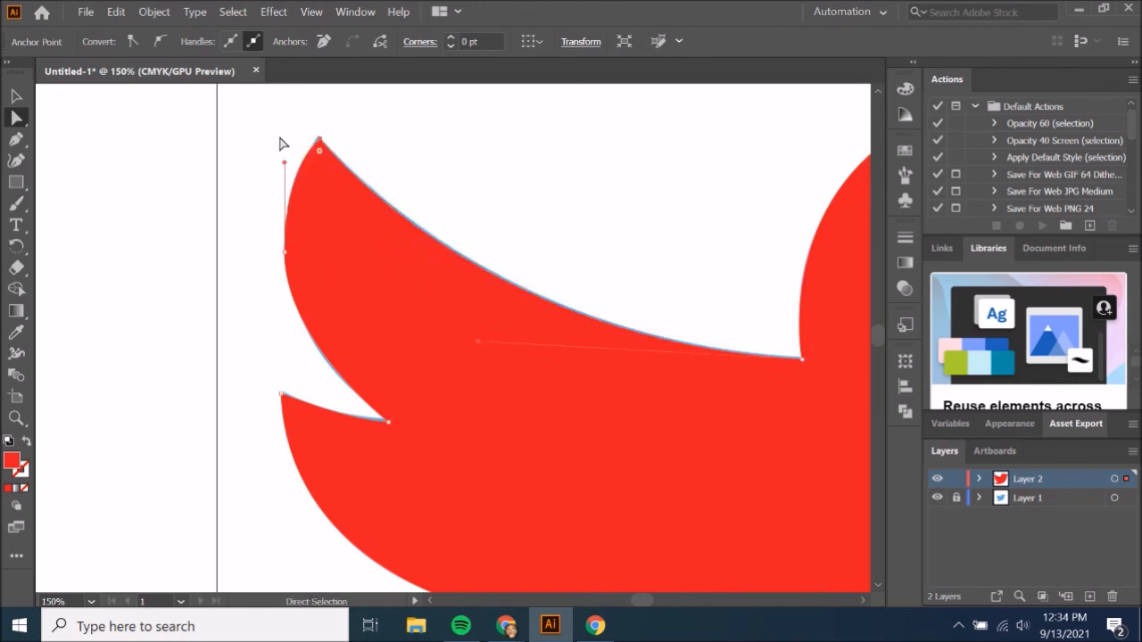
pyautogui.moveTo(286, 168); pyautogui.dragTo(201, 175)
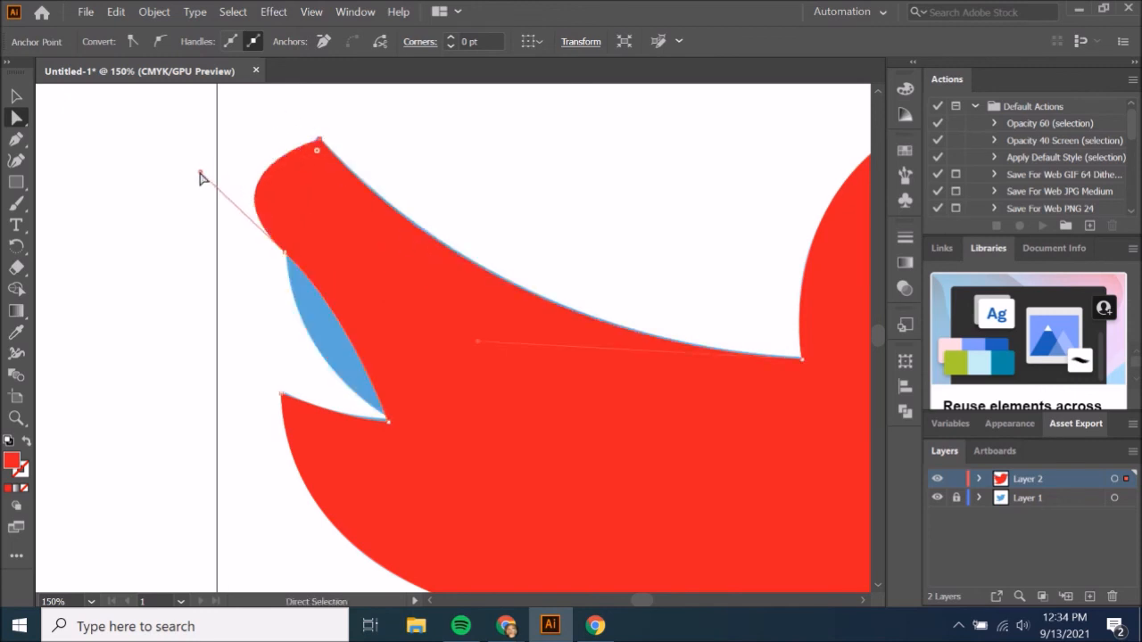
pyautogui.hotkey('ctrl', 'z')
# Zoom out to 66.67% to examine the whole traced bird against the blue original.
pyautogui.press('z')
pyautogui.keyDown('alt'); pyautogui.click(665, 365); pyautogui.keyUp('alt')
pyautogui.keyDown('alt'); pyautogui.click(668, 366); pyautogui.keyUp('alt')
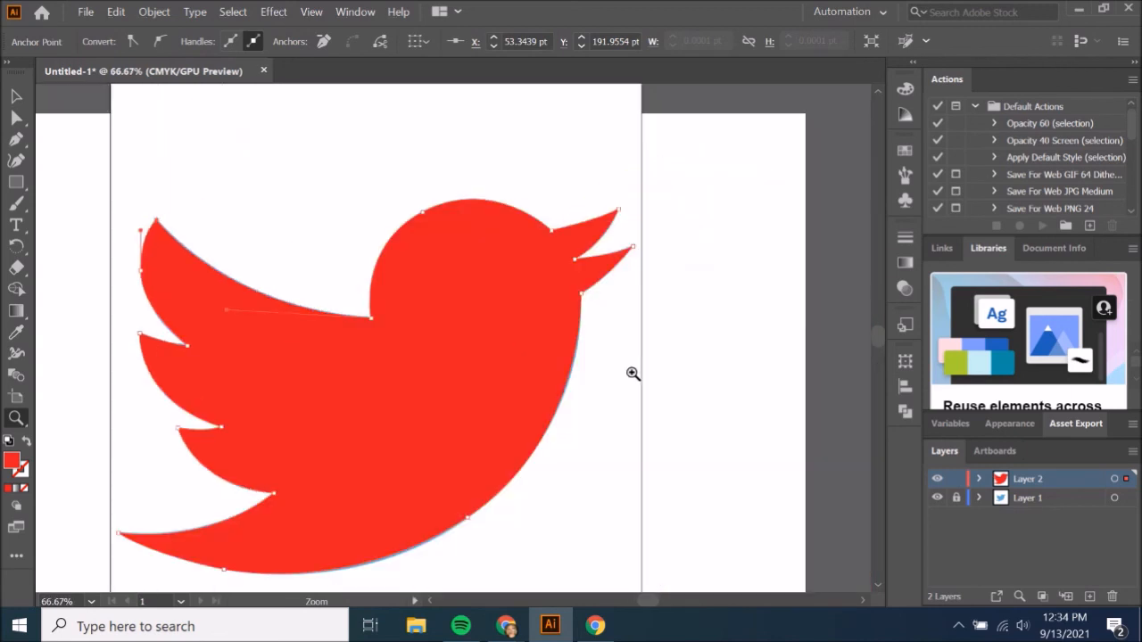